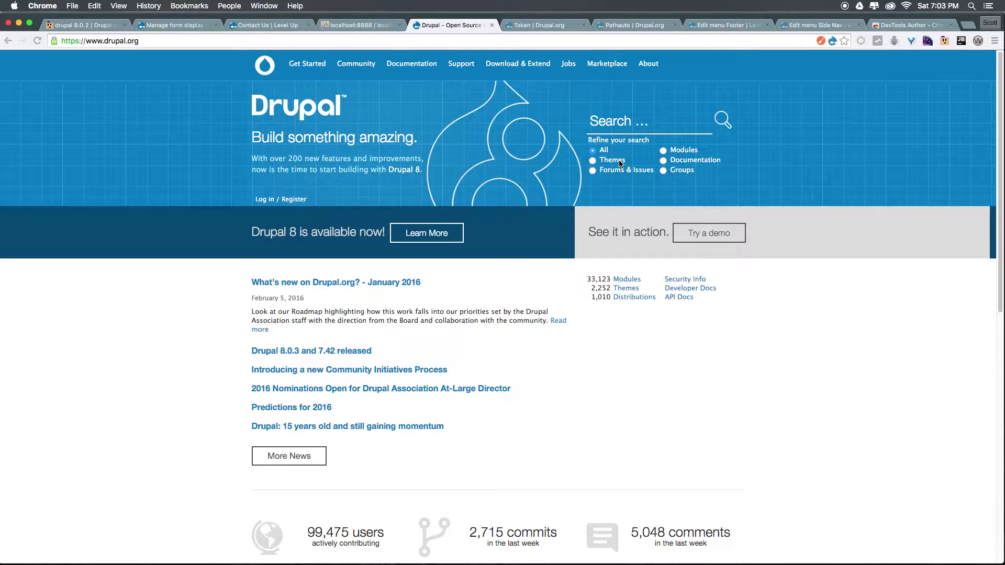
- Filter drupal.org's theme listing to 8.x core compatibility and scroll to Bootstrap Clean Blog
left_click(502, 65)
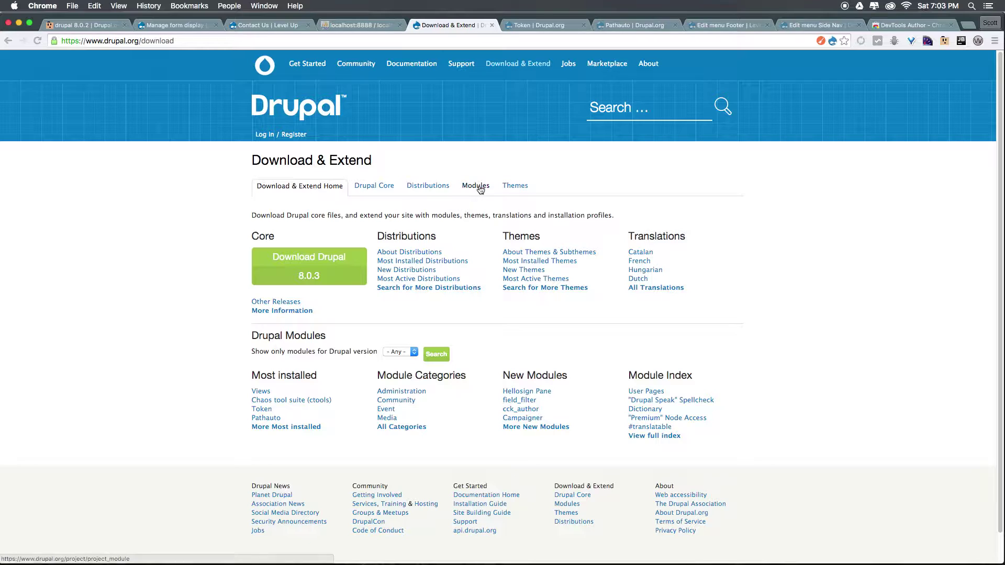
left_click(512, 190)
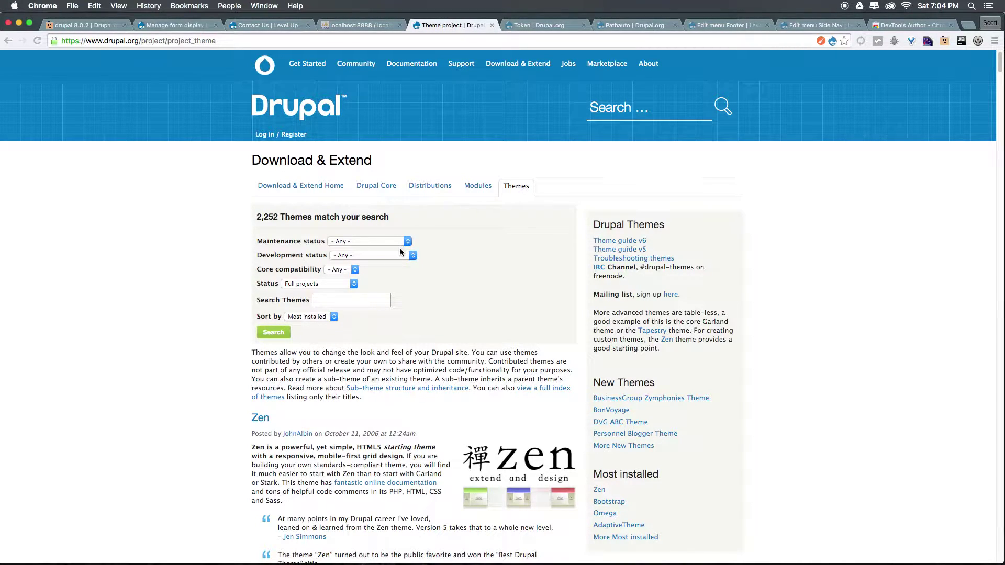
left_click(339, 275)
left_click(336, 287)
left_click(274, 332)
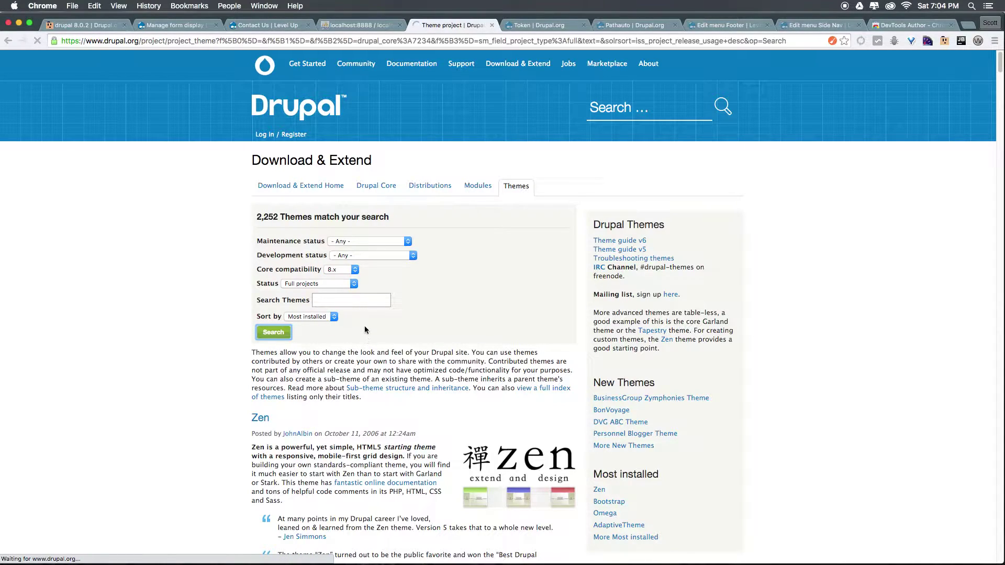
scroll(333, 354, "down", 20)
scroll(334, 355, "down", 20)
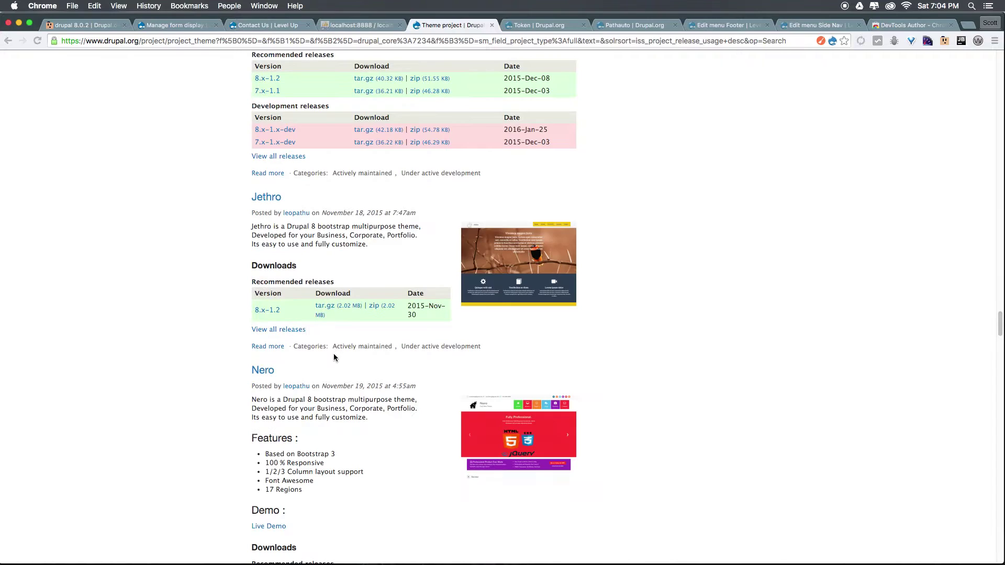
scroll(334, 357, "down", 20)
scroll(334, 357, "down", 4)
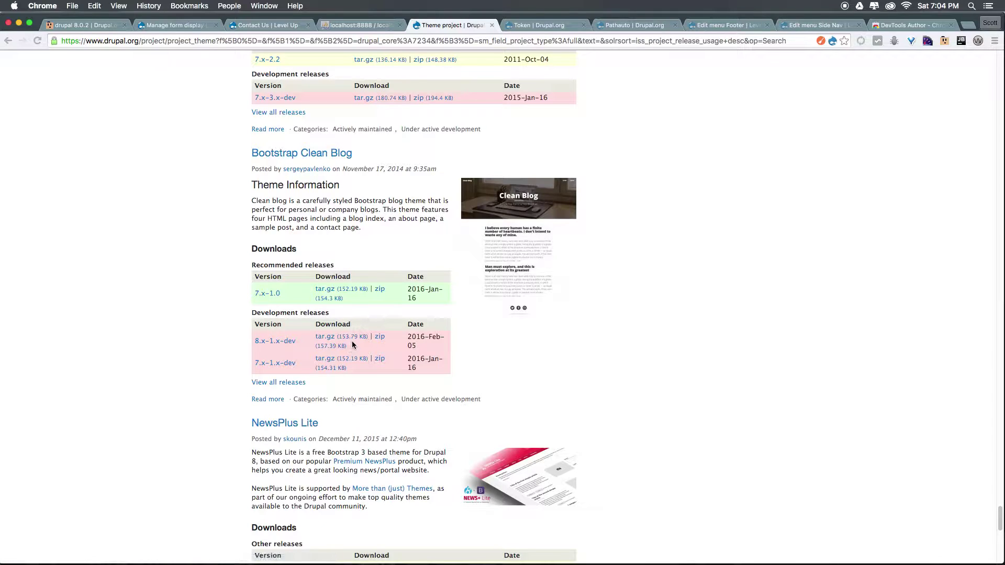
- On the local Level Up site, go to Appearance > Install new theme and focus the URL field
left_click(267, 25)
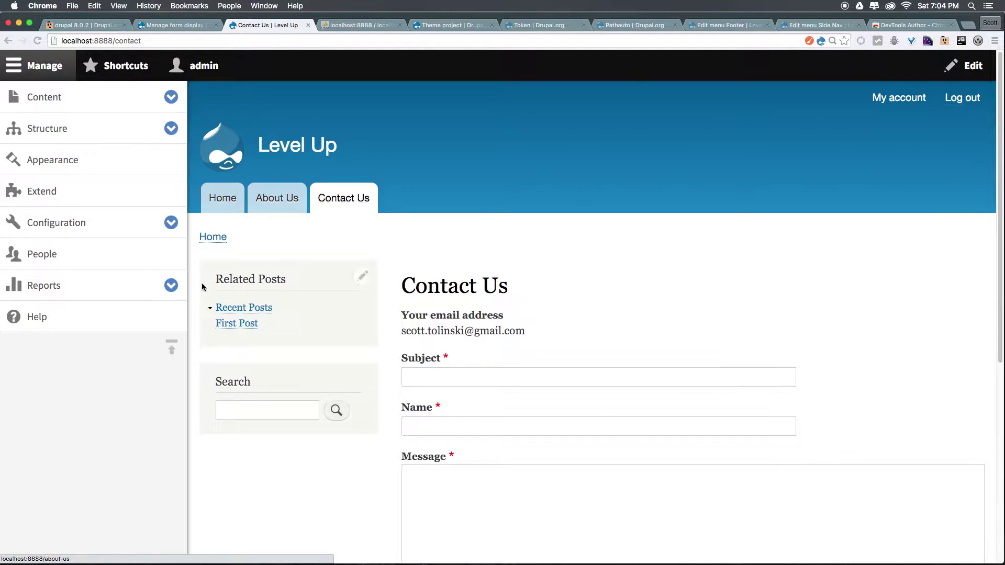
left_click(16, 163)
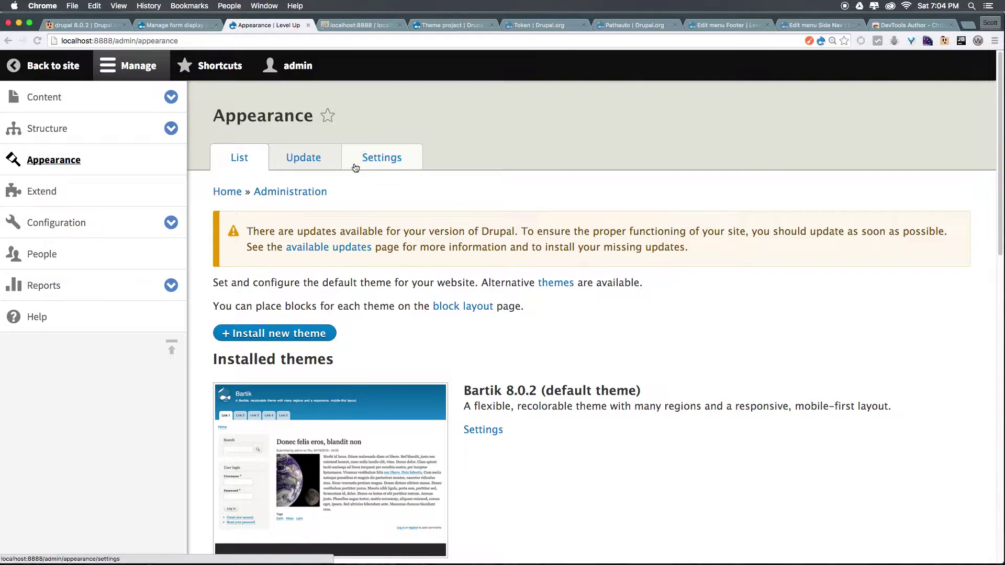
left_click(298, 335)
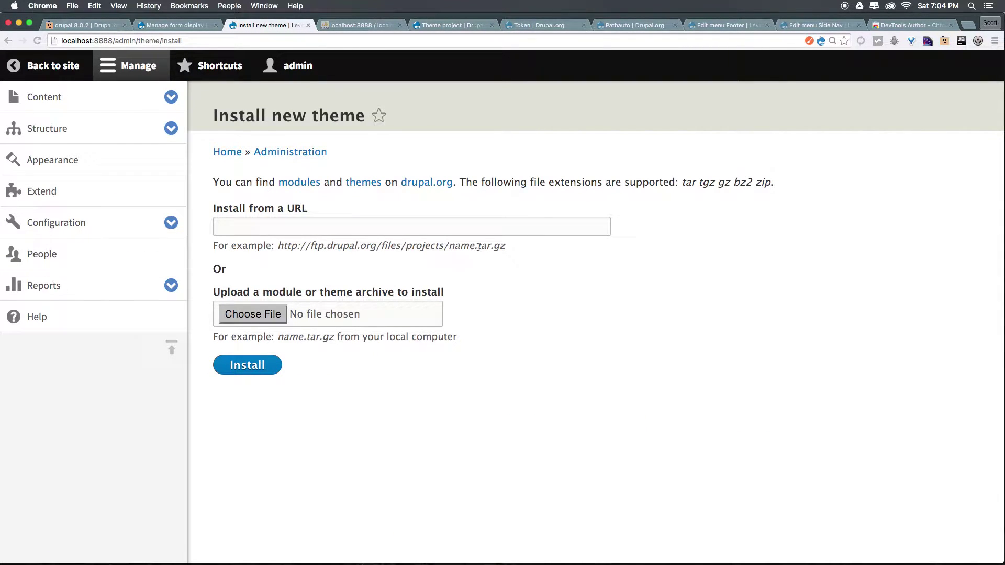
left_click(469, 227)
key("Down")
left_click(631, 362)
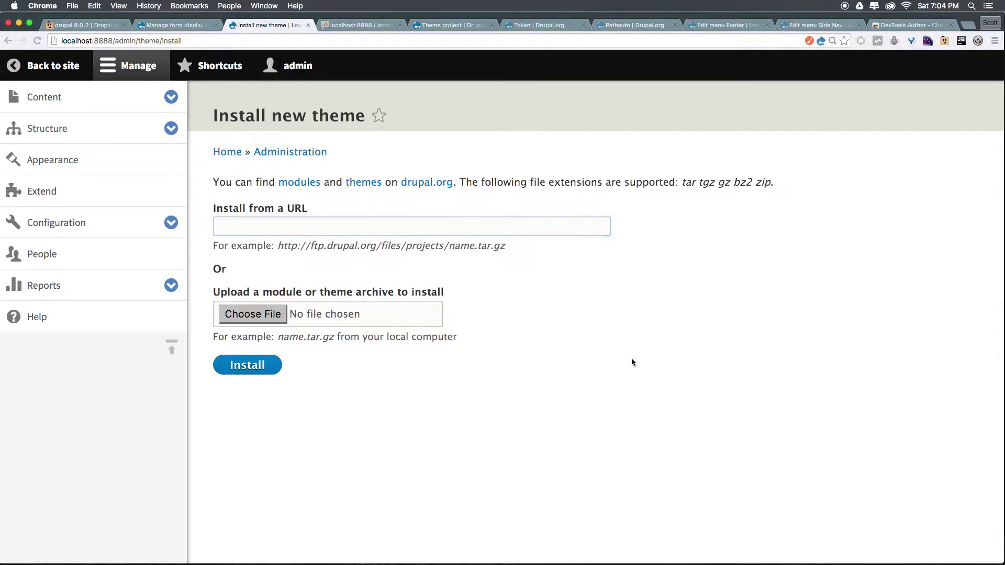
- Copy the link address of Bootstrap Clean Blog's 8.x-1.x-dev tar.gz download
left_click(458, 26)
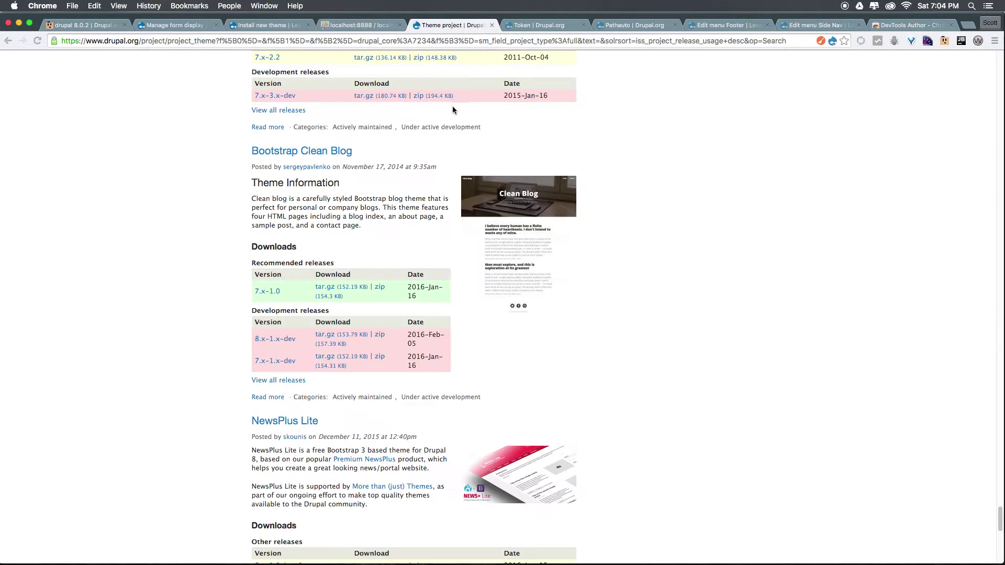
right_click(328, 340)
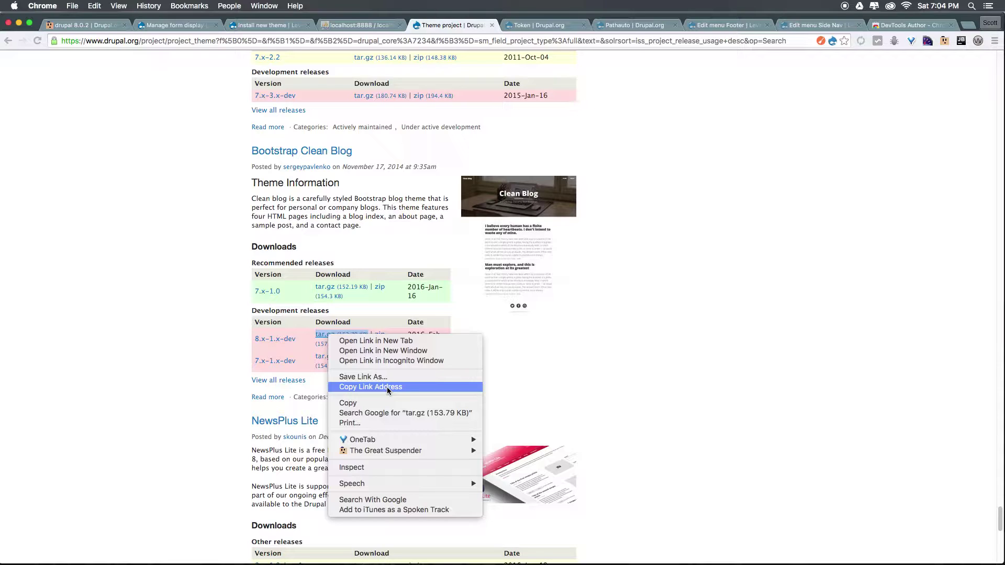
left_click(388, 388)
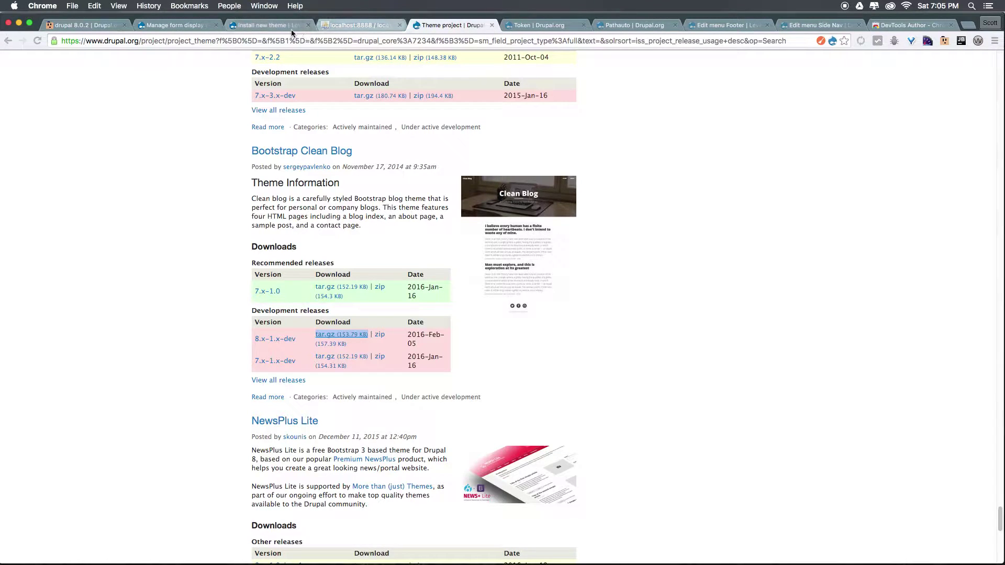
- Paste the Bootstrap Clean Blog download URL into Install from a URL and install it
left_click(245, 27)
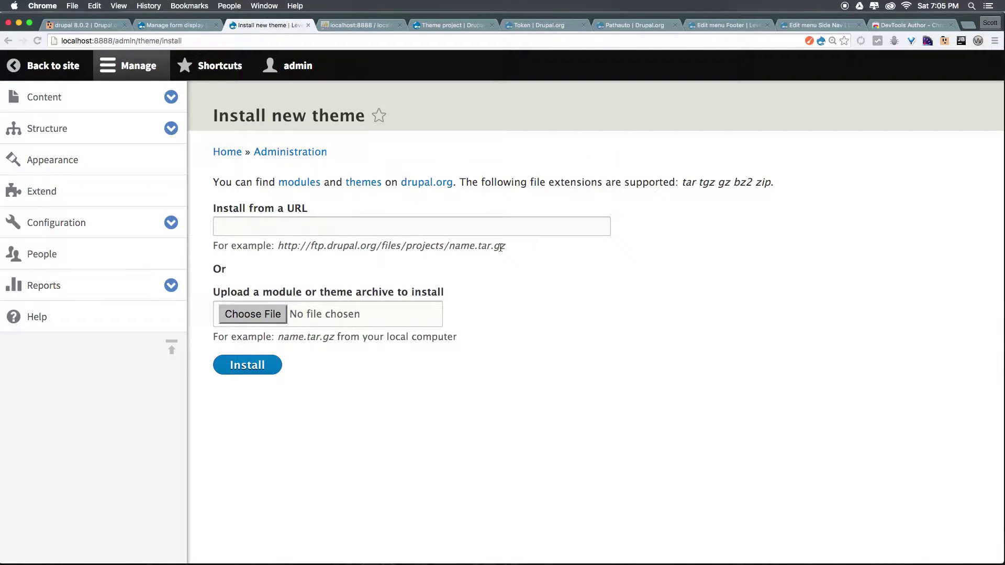
left_click(468, 235)
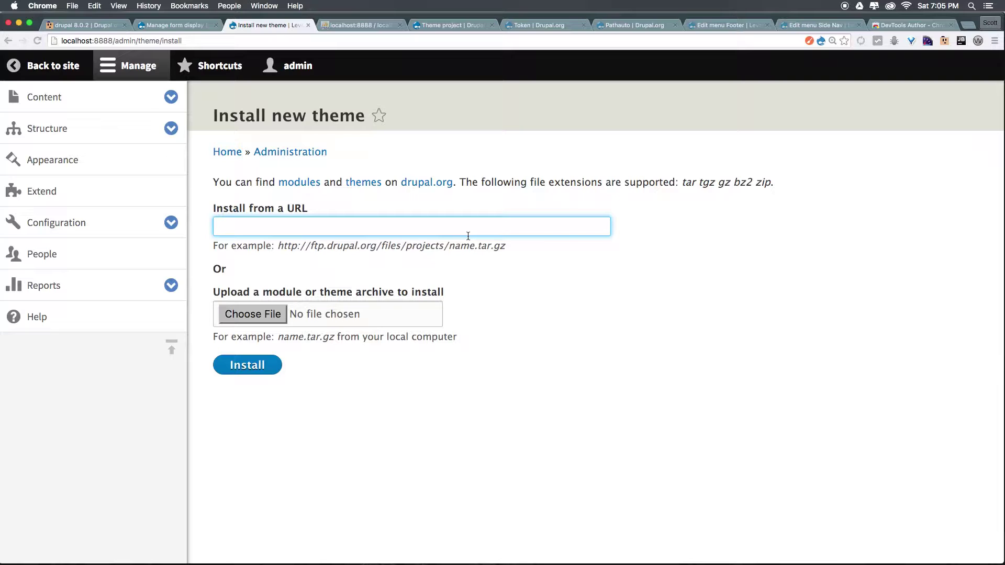
key("super+v")
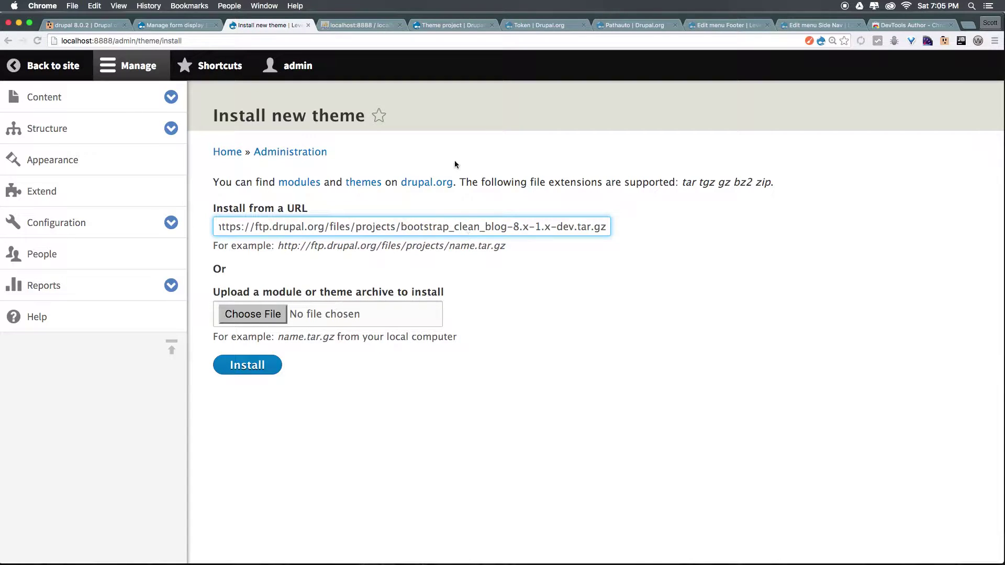
left_click(230, 365)
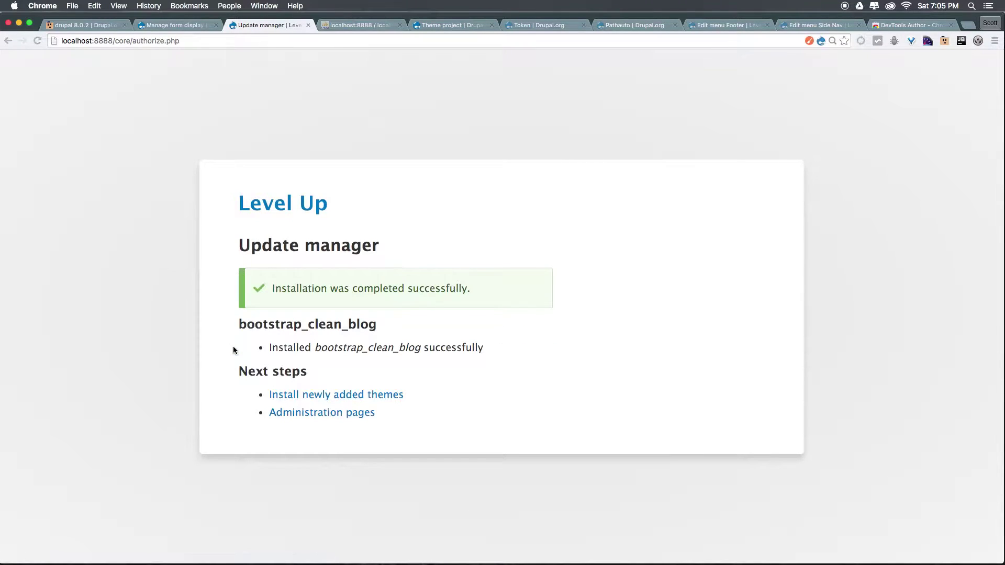
- Find Bootstrap Clean Blog under Uninstalled themes and note it requires the bootstrap base theme
left_click(349, 400)
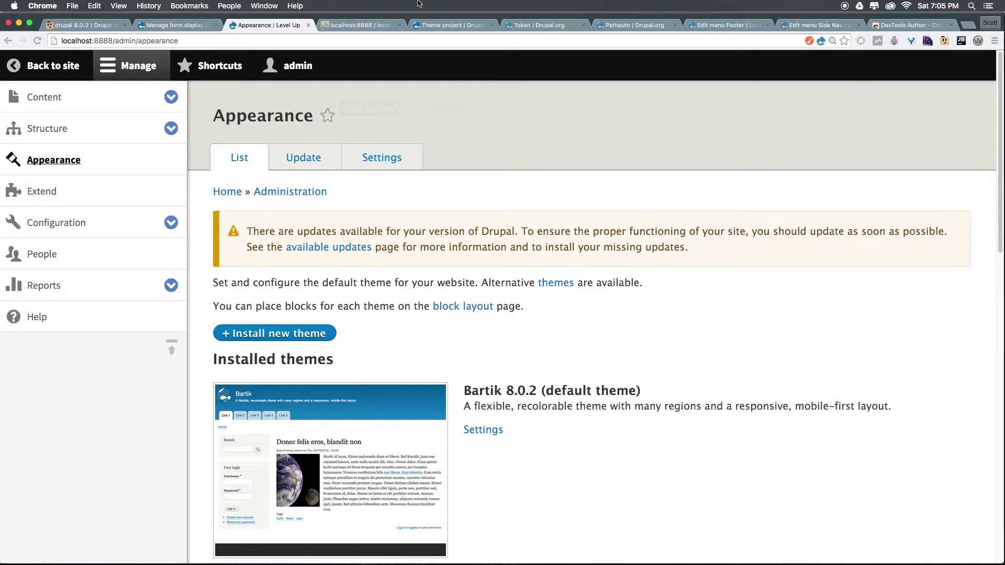
scroll(365, 446, "down", 5)
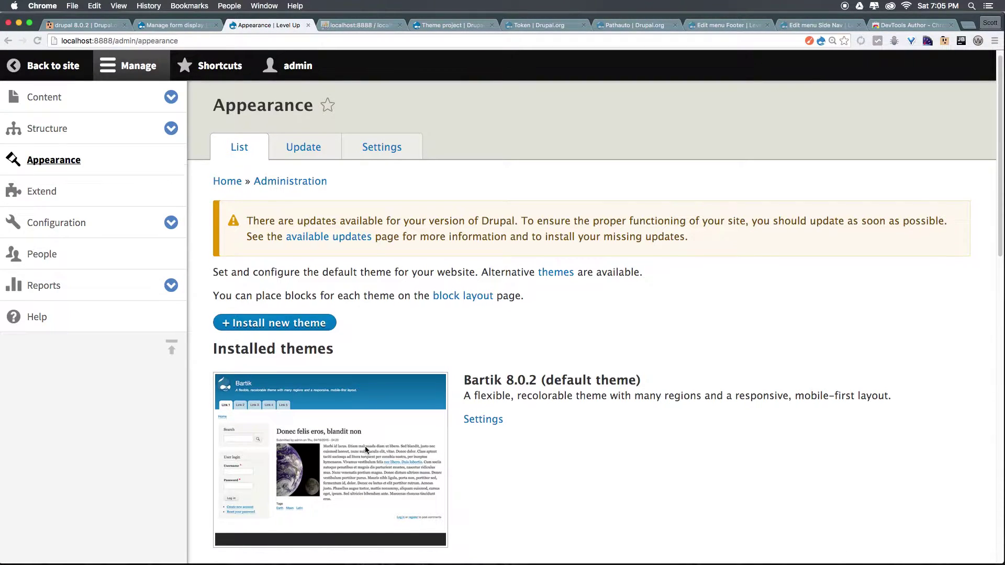
scroll(430, 262, "down", 3)
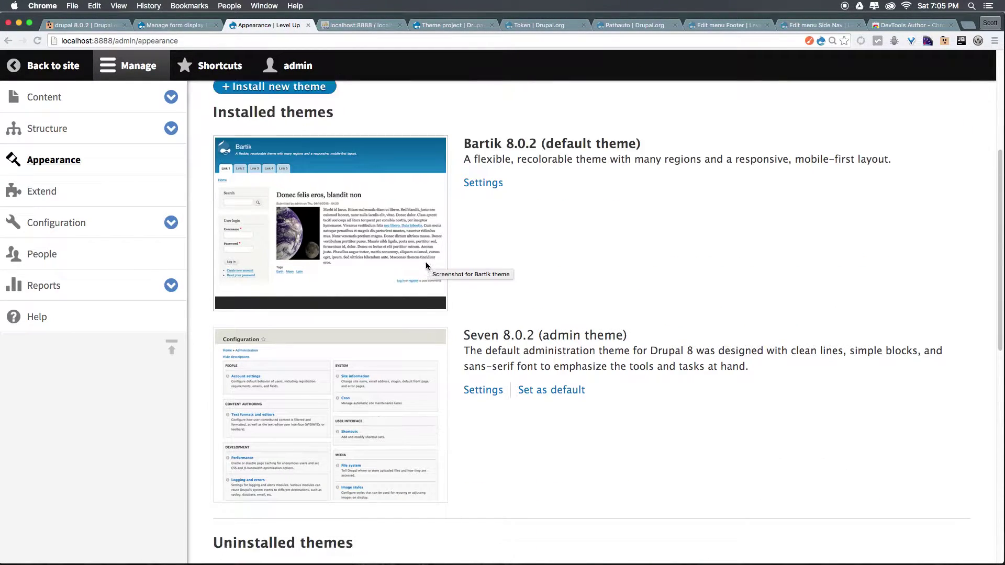
scroll(429, 299, "down", 6)
scroll(430, 298, "down", 3)
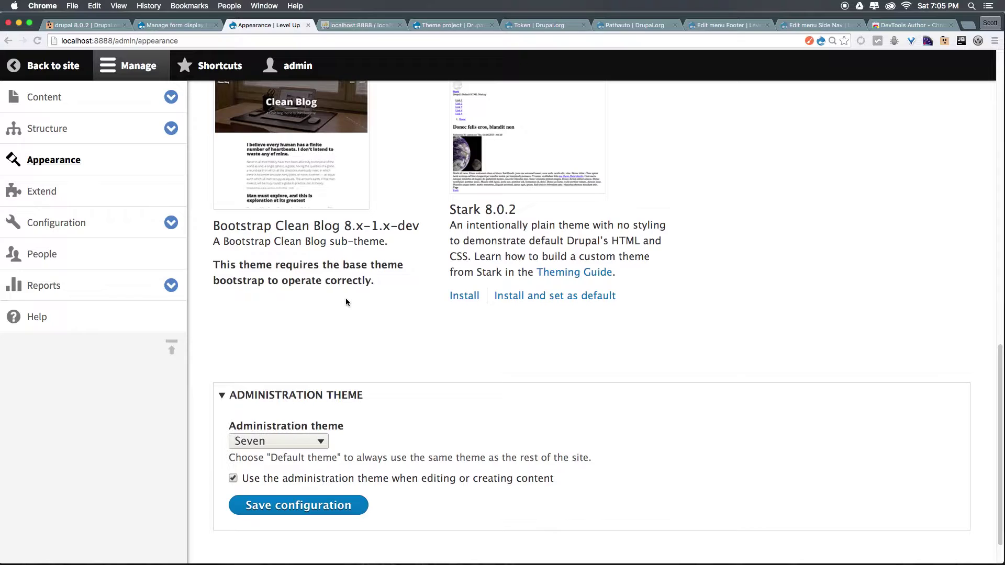
scroll(344, 297, "up", 1)
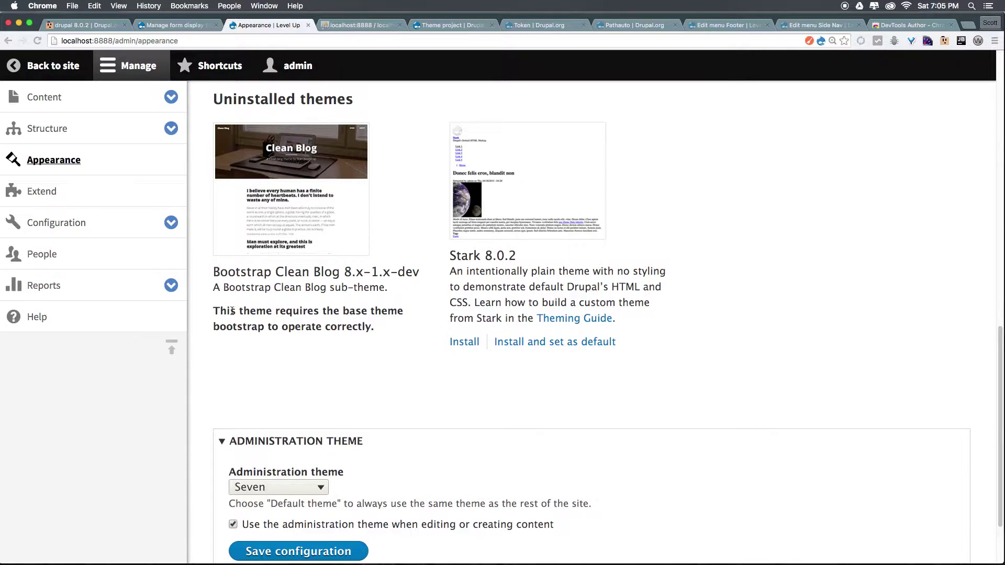
left_click_drag(219, 311, 394, 328)
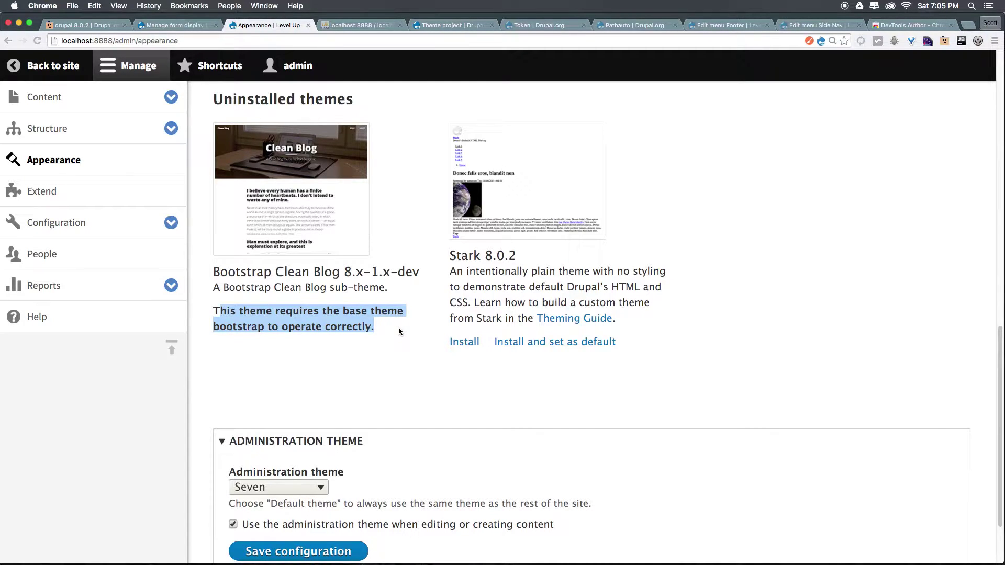
- Copy the download link of the Bootstrap theme's 8.x-3.0-beta2 tar.gz release from drupal.org
scroll(398, 328, "up", 15)
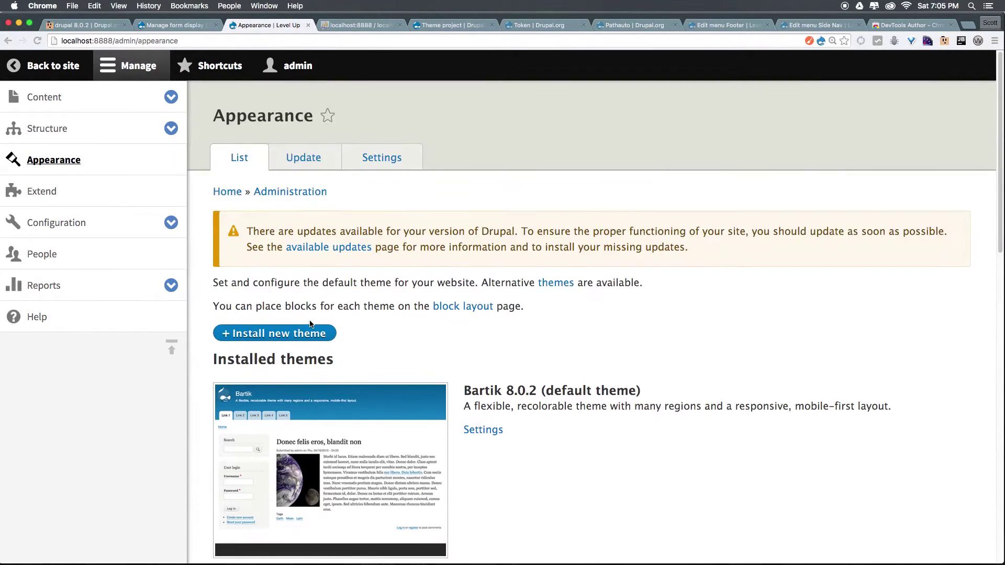
left_click(306, 333)
left_click(455, 26)
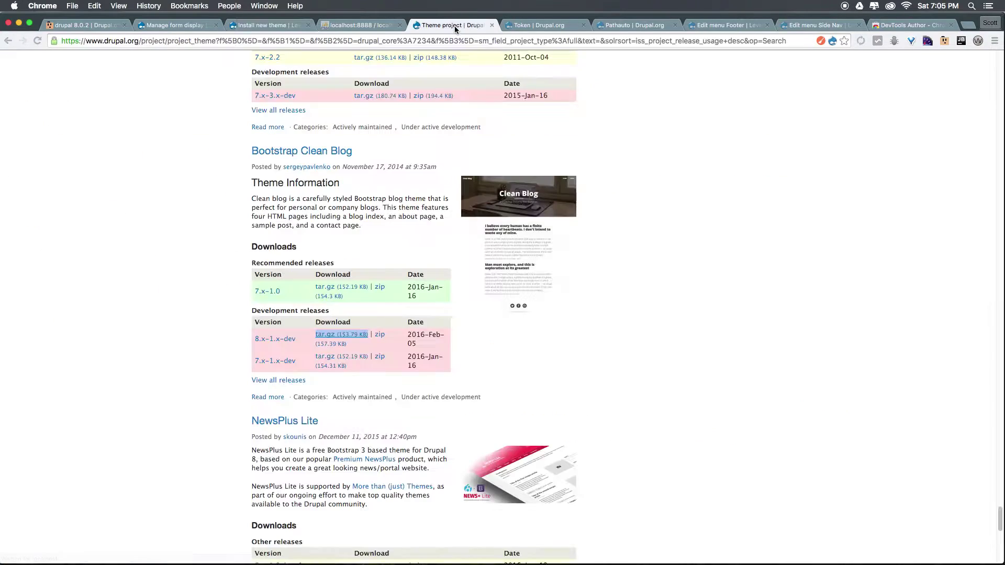
scroll(282, 245, "up", 6)
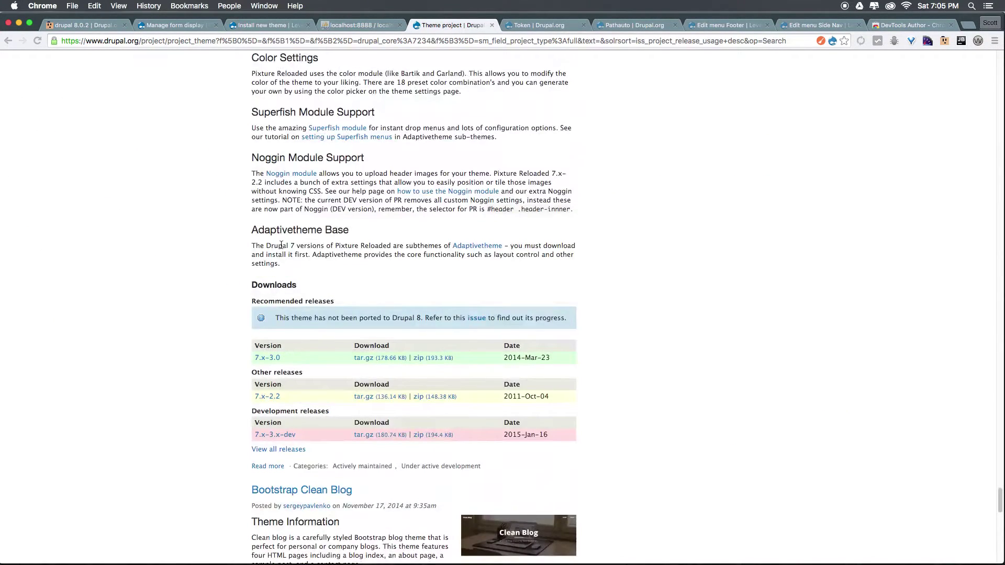
scroll(281, 245, "up", 20)
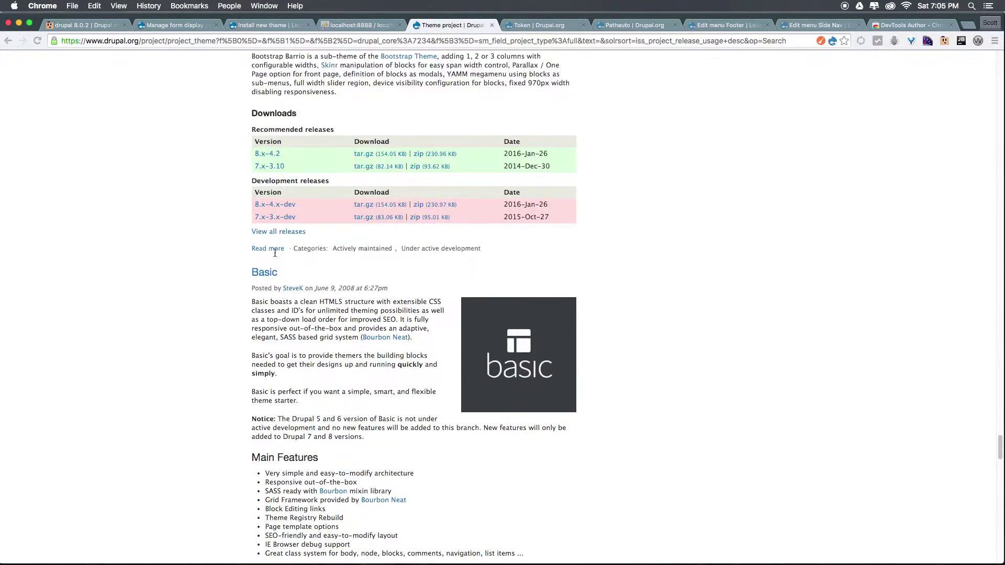
scroll(275, 253, "up", 10)
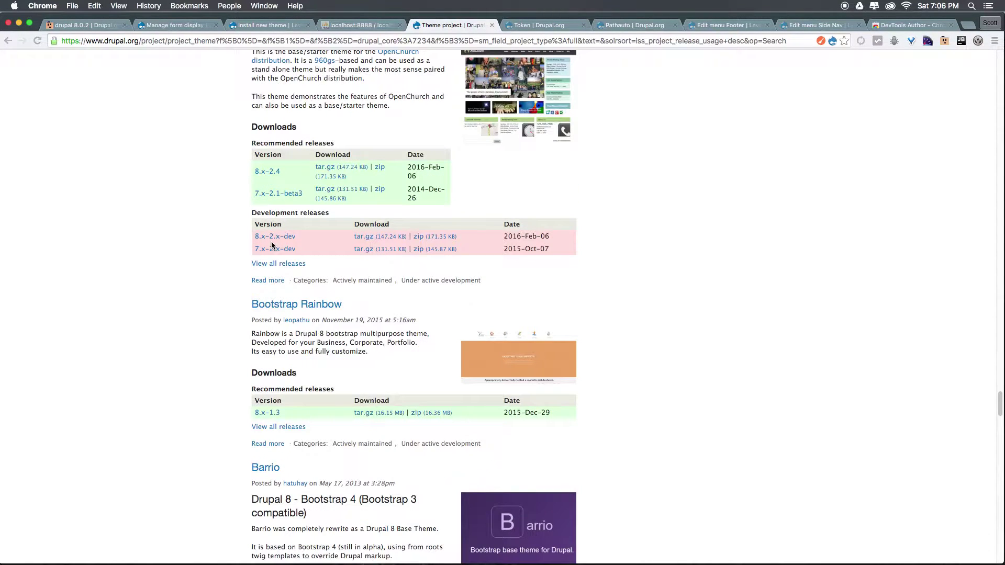
scroll(271, 244, "up", 10)
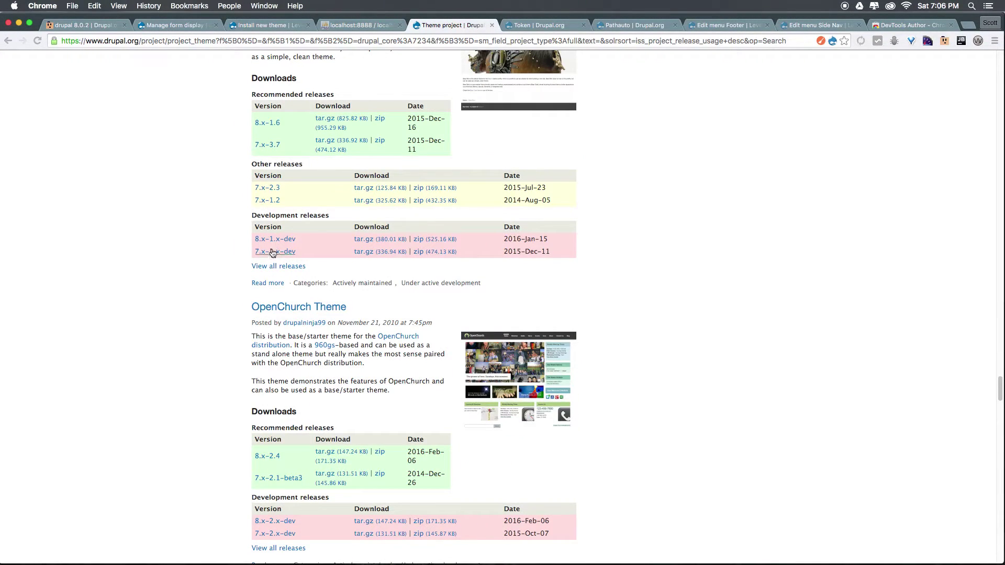
scroll(273, 254, "down", 15)
scroll(294, 173, "up", 5)
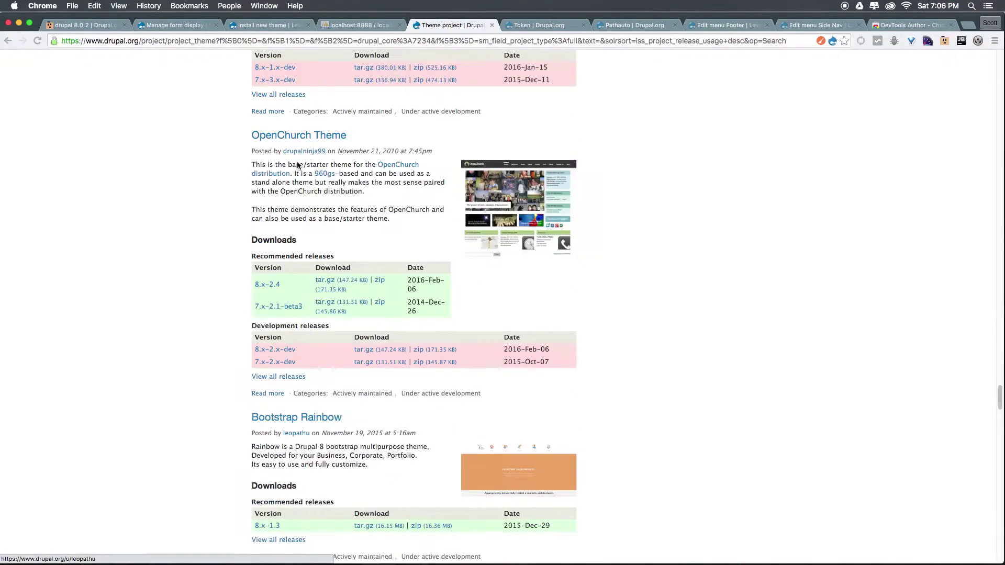
scroll(297, 165, "up", 9)
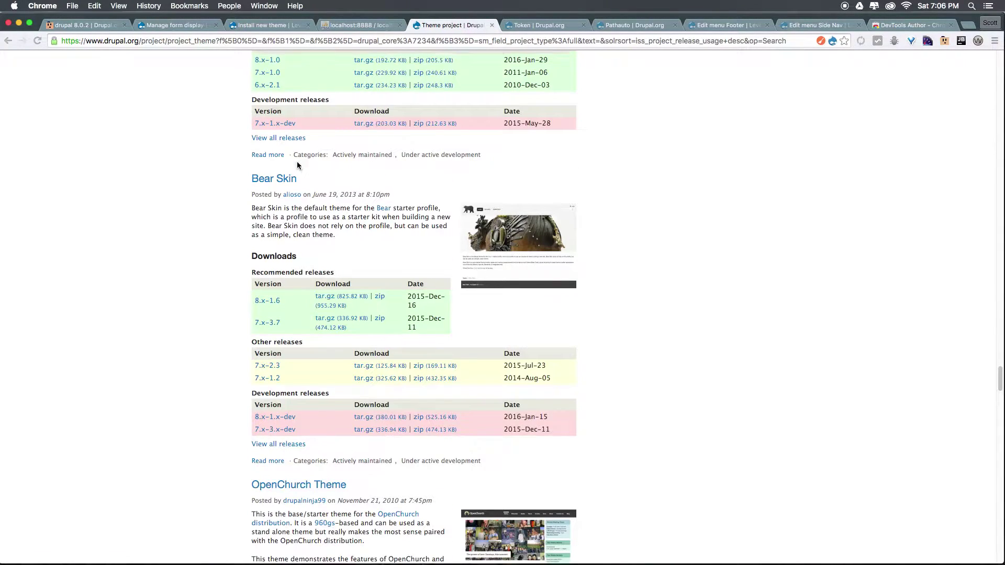
scroll(297, 165, "up", 15)
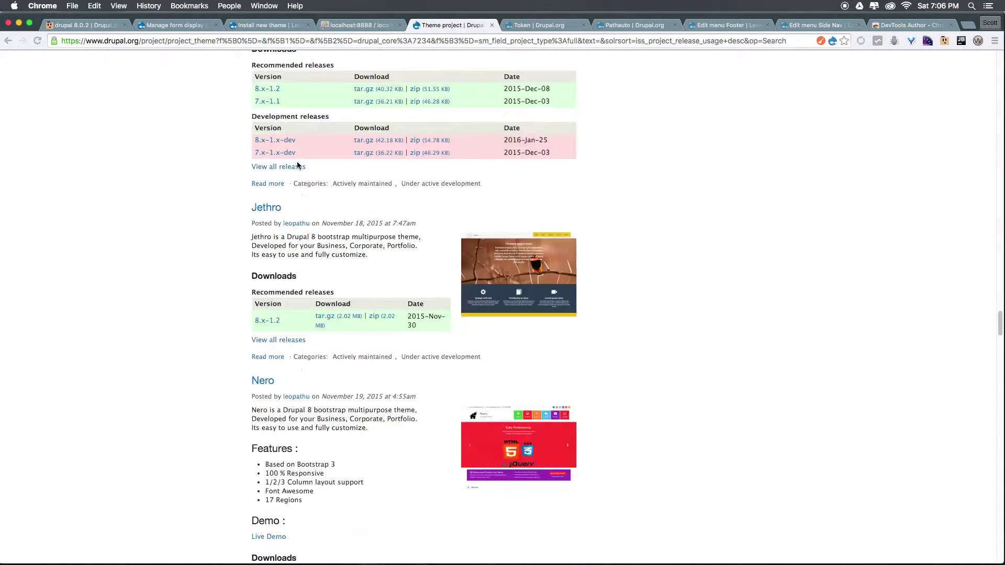
scroll(297, 165, "up", 15)
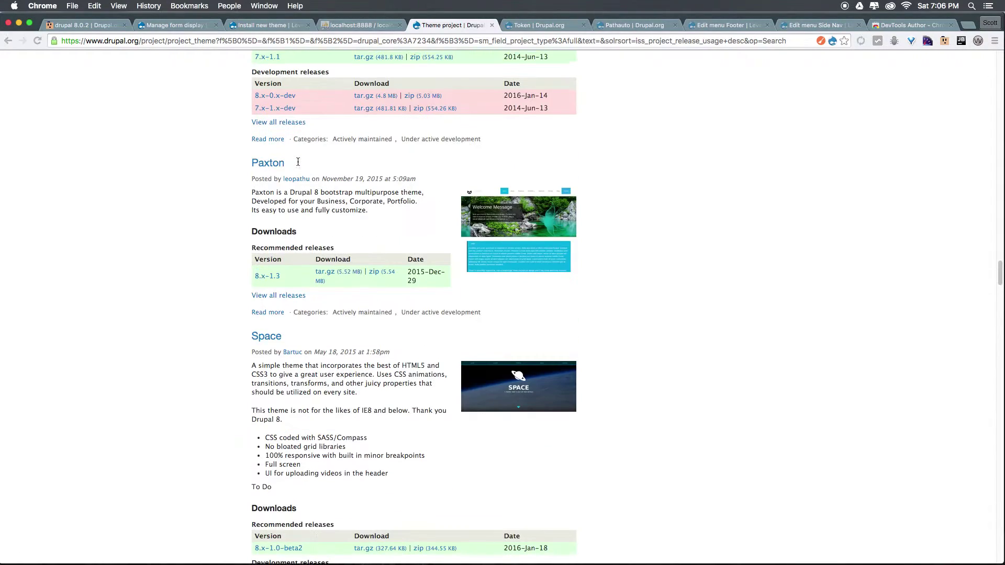
scroll(150, 335, "up", 15)
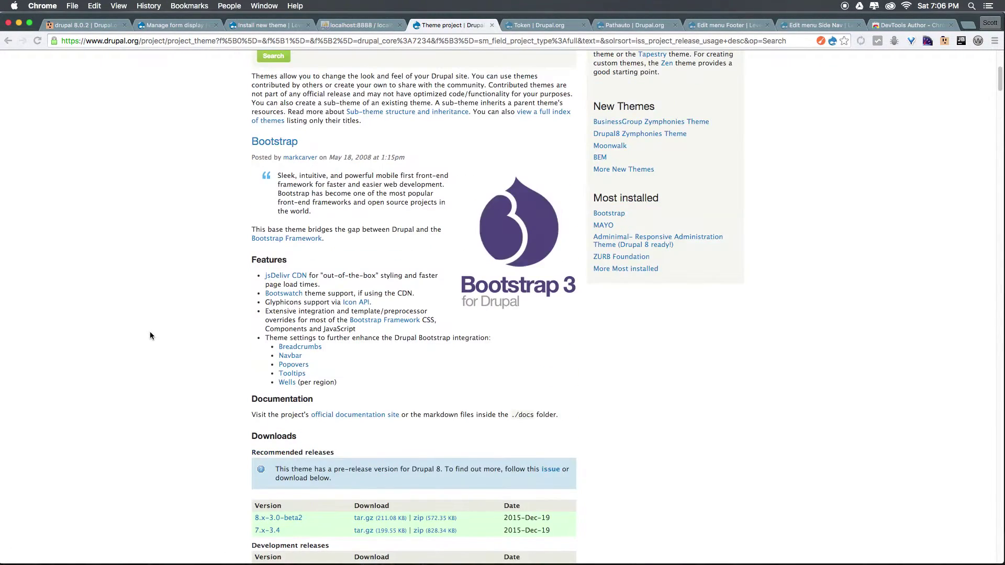
scroll(209, 292, "up", 5)
scroll(314, 393, "down", 6)
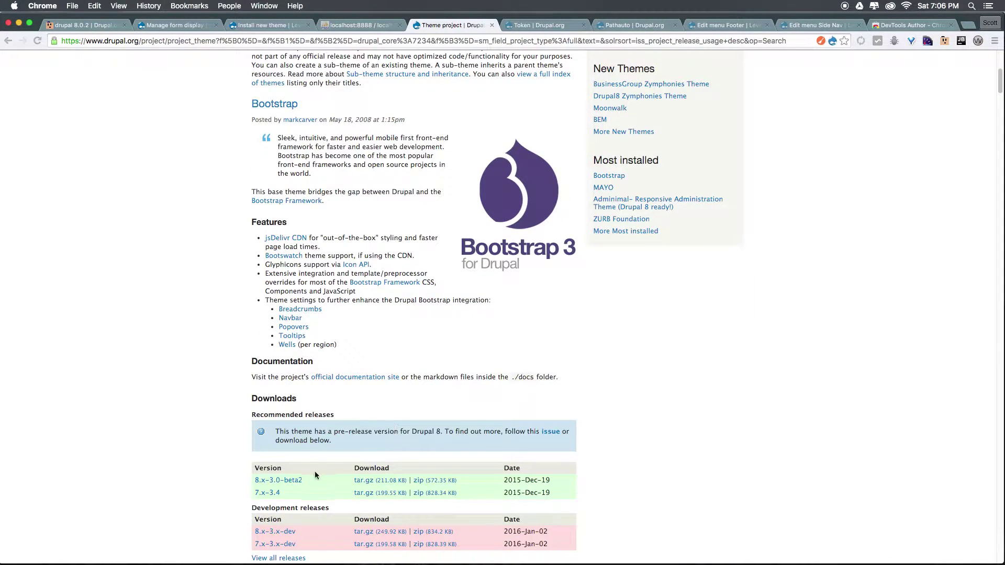
right_click(387, 481)
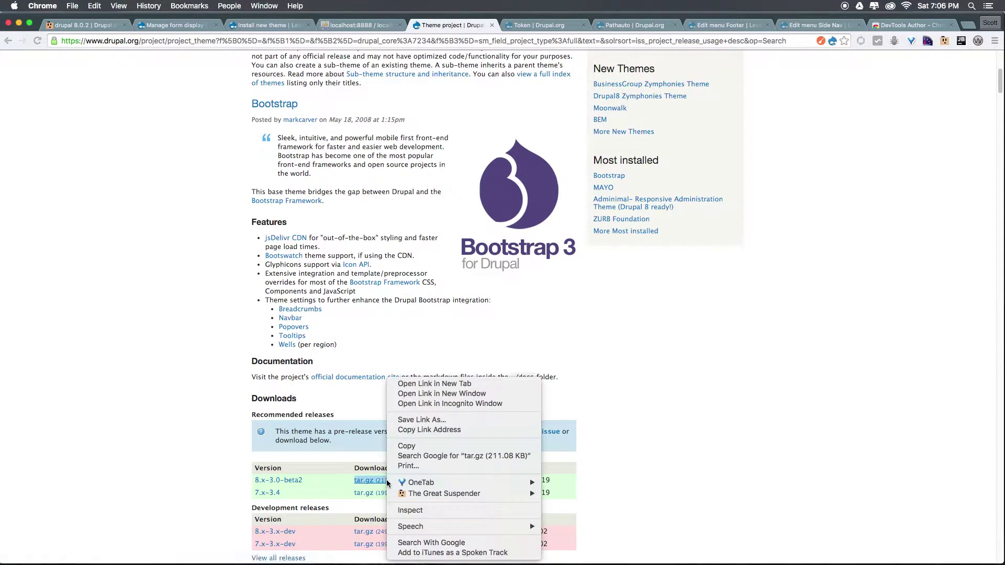
left_click(422, 430)
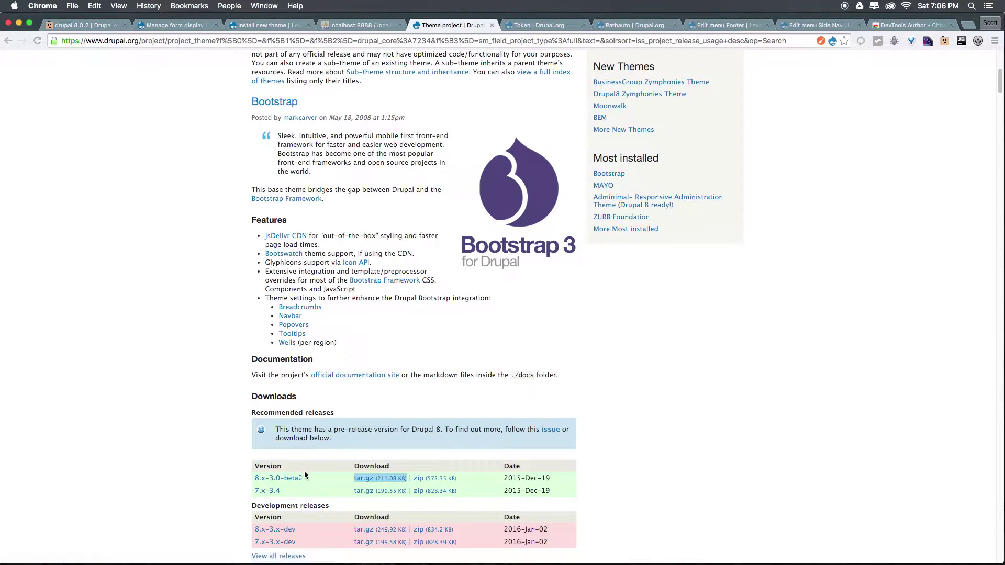
scroll(279, 482, "down", 2)
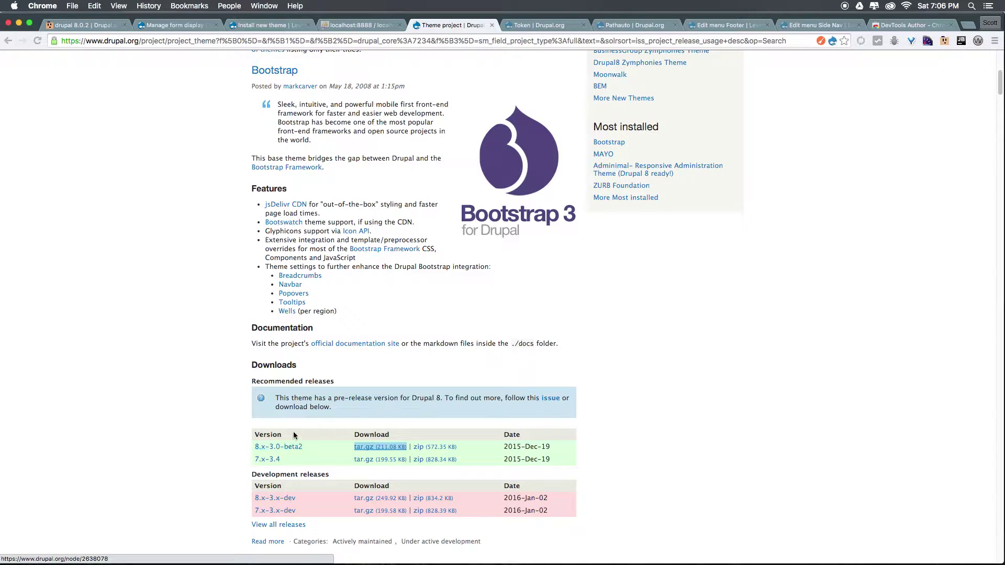
- Install the Bootstrap 8.x-3.0-beta2 theme from the pasted download URL
left_click(292, 25)
left_click(267, 227)
right_click(267, 228)
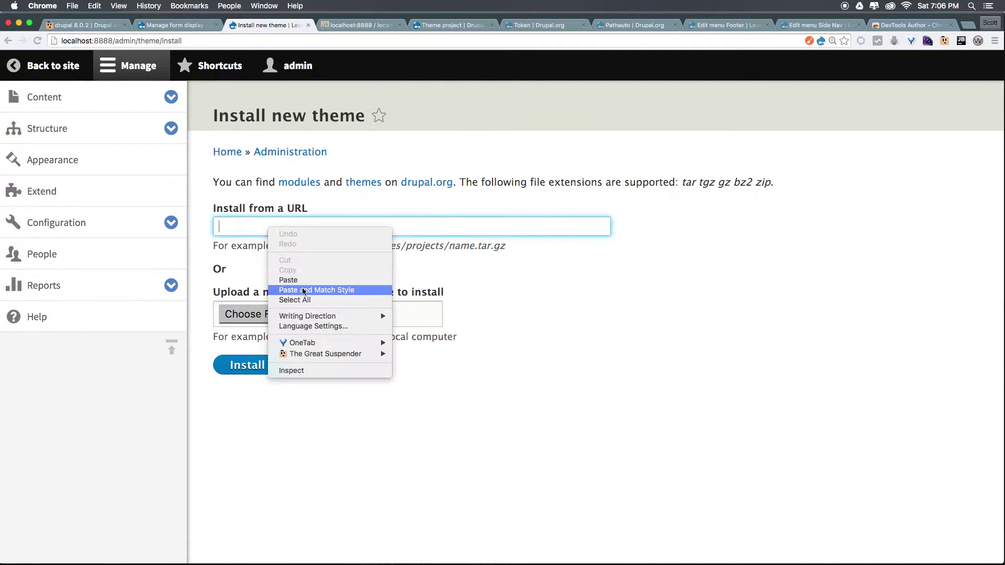
left_click(274, 281)
left_click(248, 365)
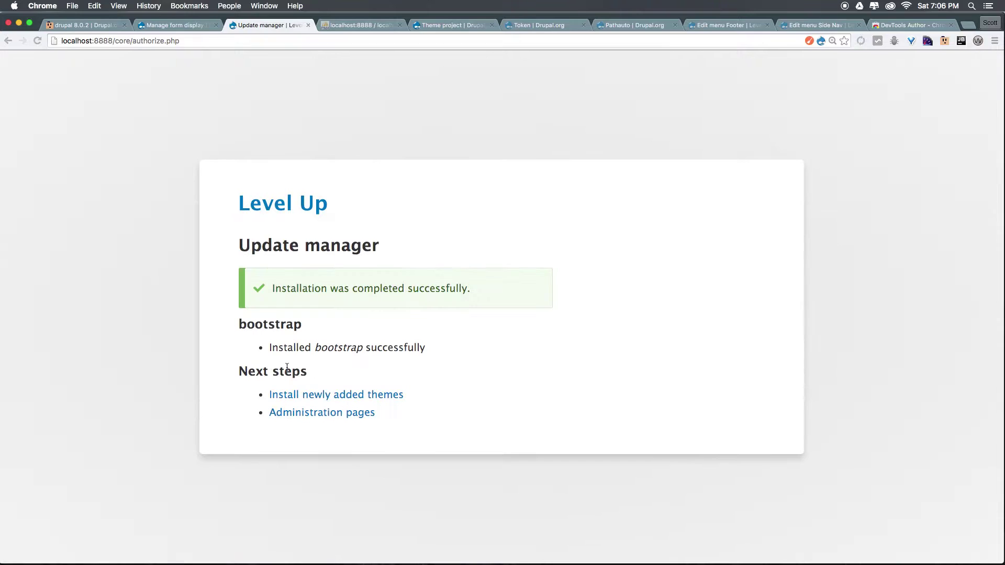
- Install Bootstrap Clean Blog and set it as the default theme
left_click(321, 393)
scroll(286, 402, "down", 4)
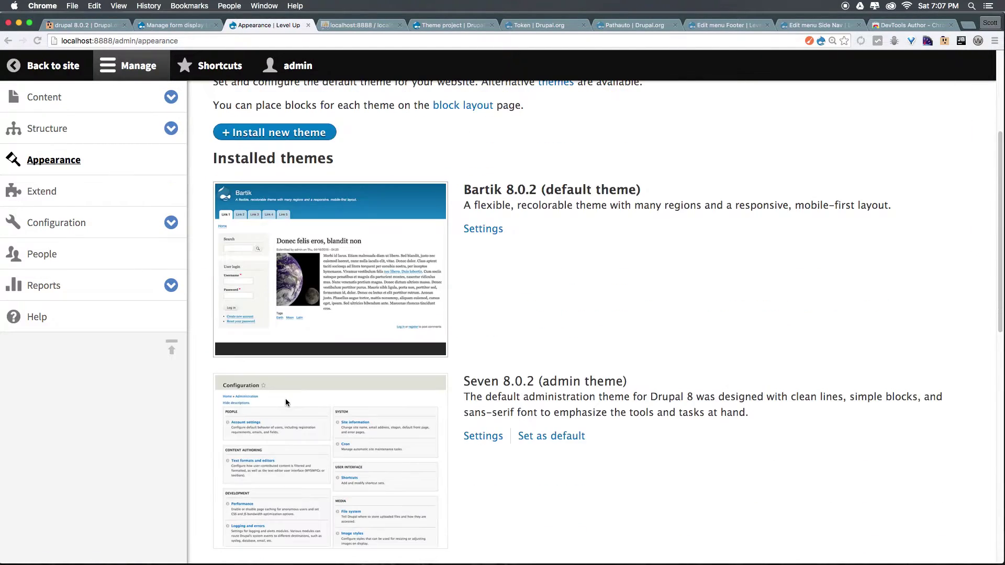
scroll(286, 402, "down", 10)
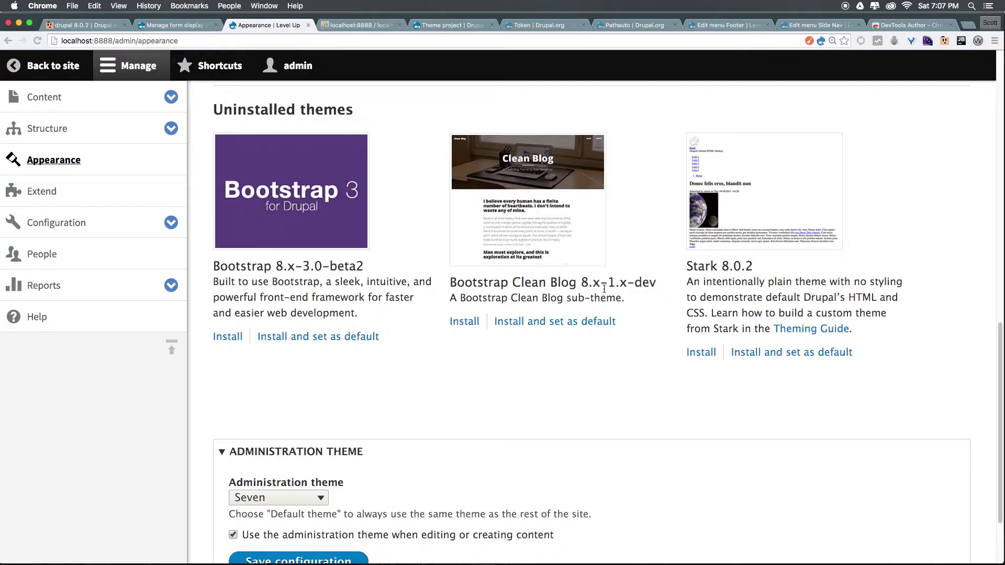
left_click(500, 322)
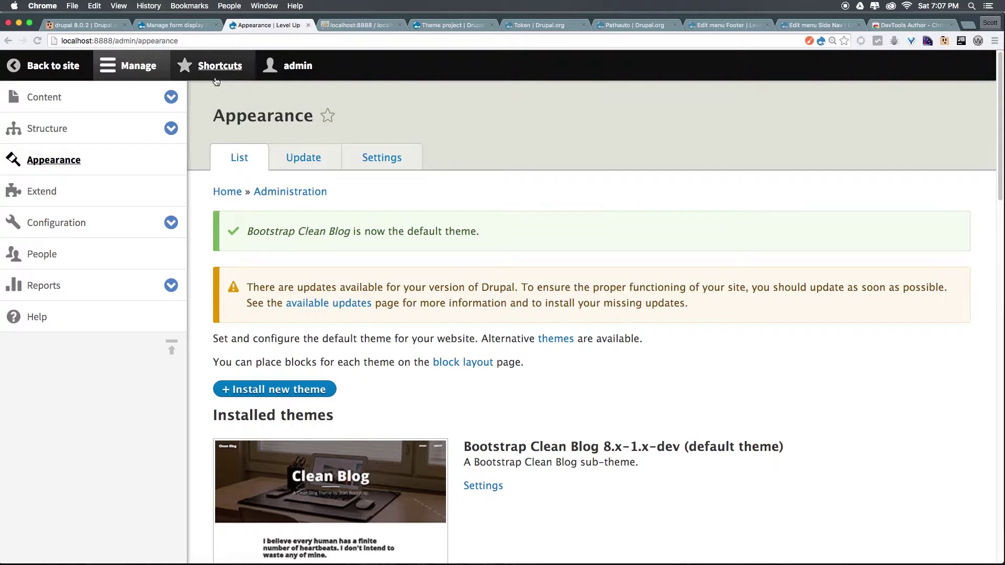
- Open the Level Up site's Contact Us page in the new Clean Blog theme
left_click(160, 24)
left_click(55, 66)
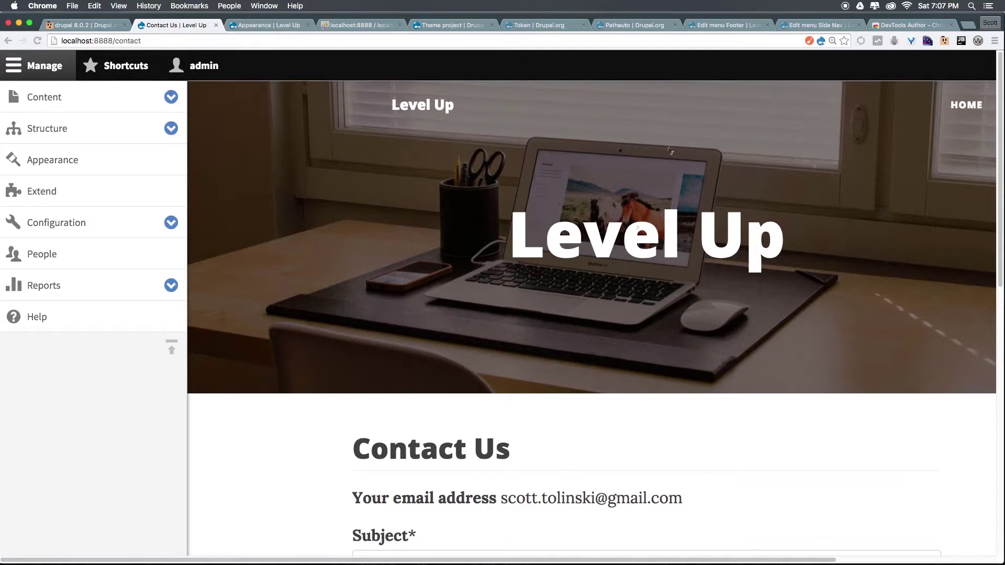
left_click_drag(722, 227, 532, 186)
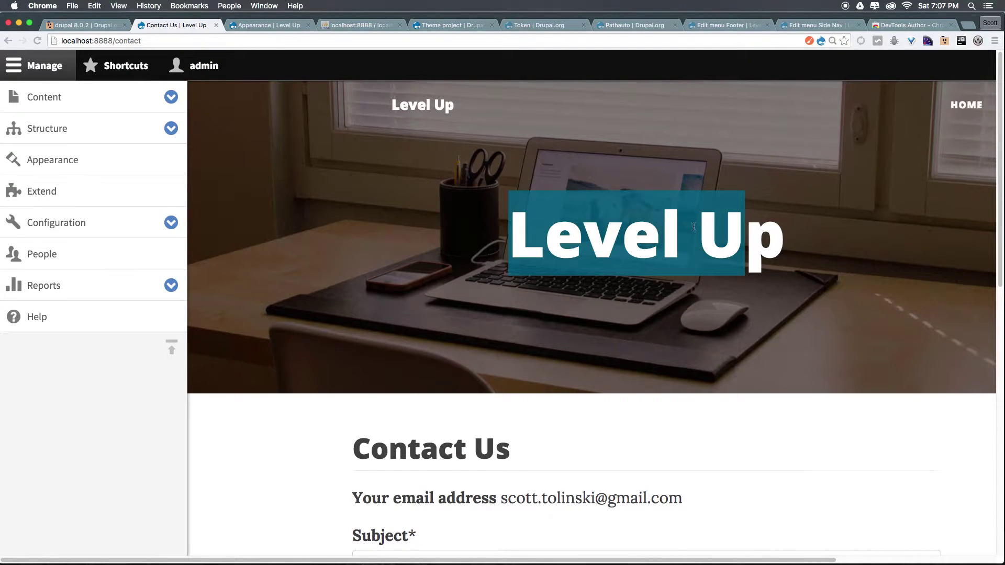
left_click(555, 205)
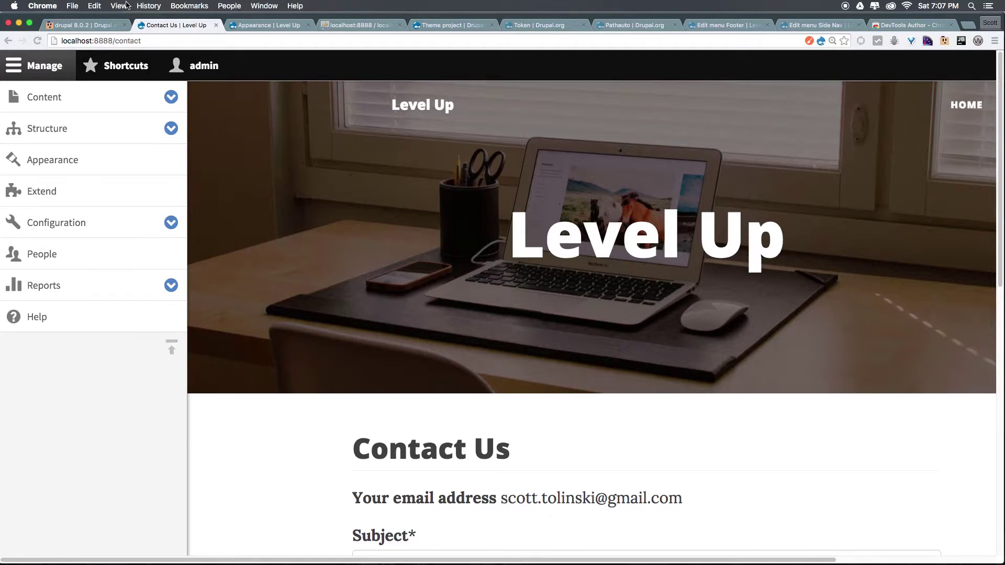
- Copy the Contact Us address and load it in a private window as an anonymous visitor
left_click(197, 40)
key("super+c")
key("super+shift+n")
key("super+v")
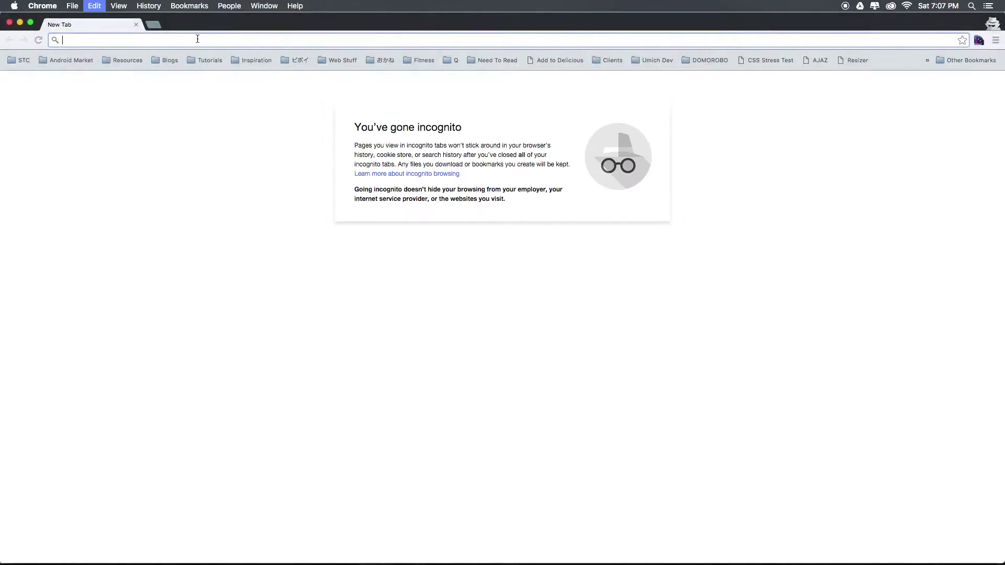
key("Return")
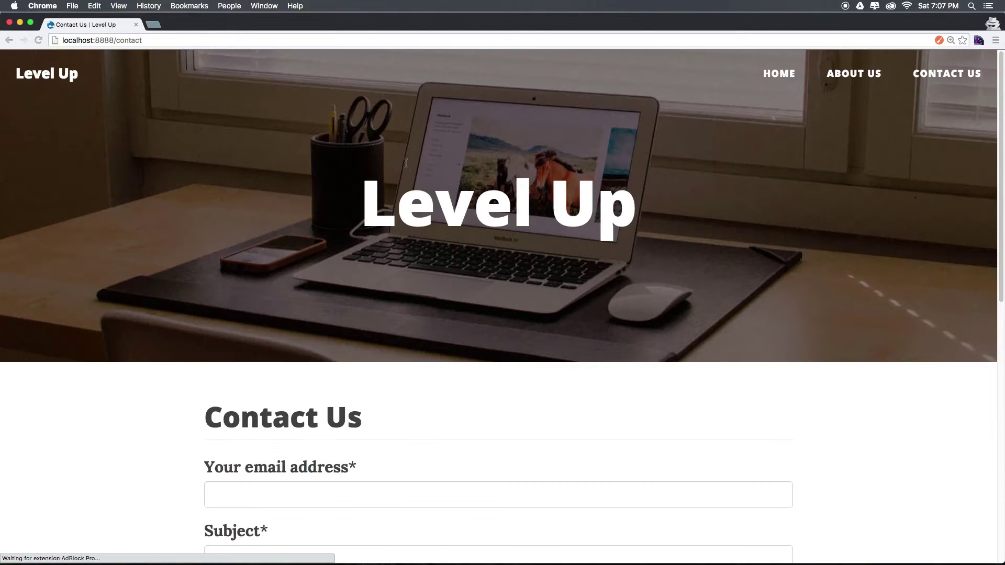
scroll(755, 274, "down", 6)
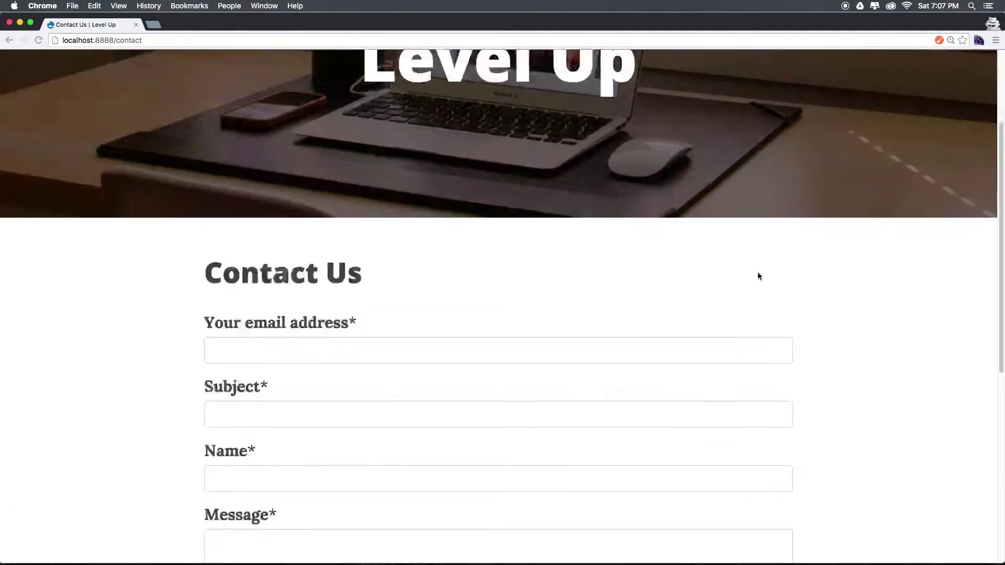
scroll(755, 274, "down", 4)
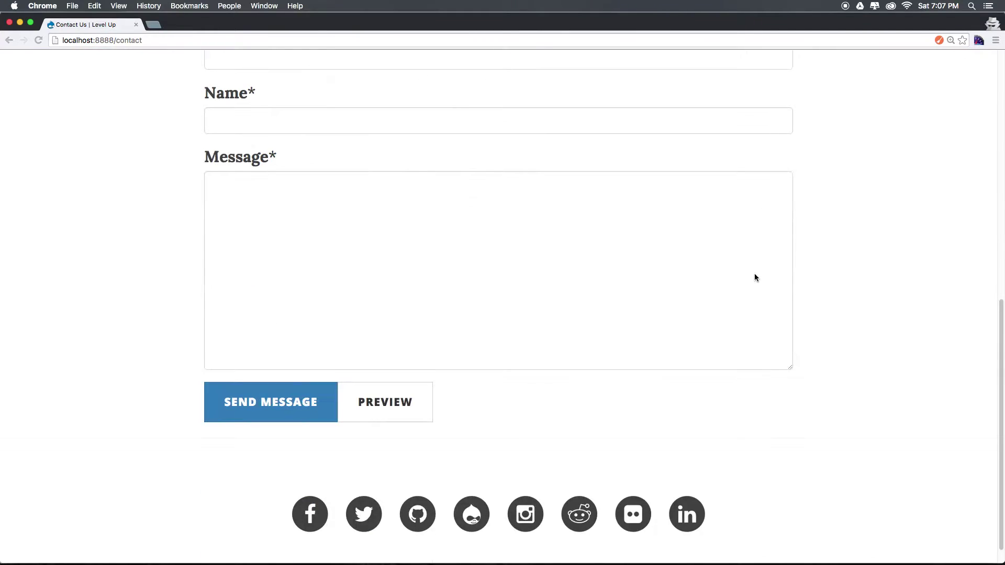
scroll(723, 291, "up", 10)
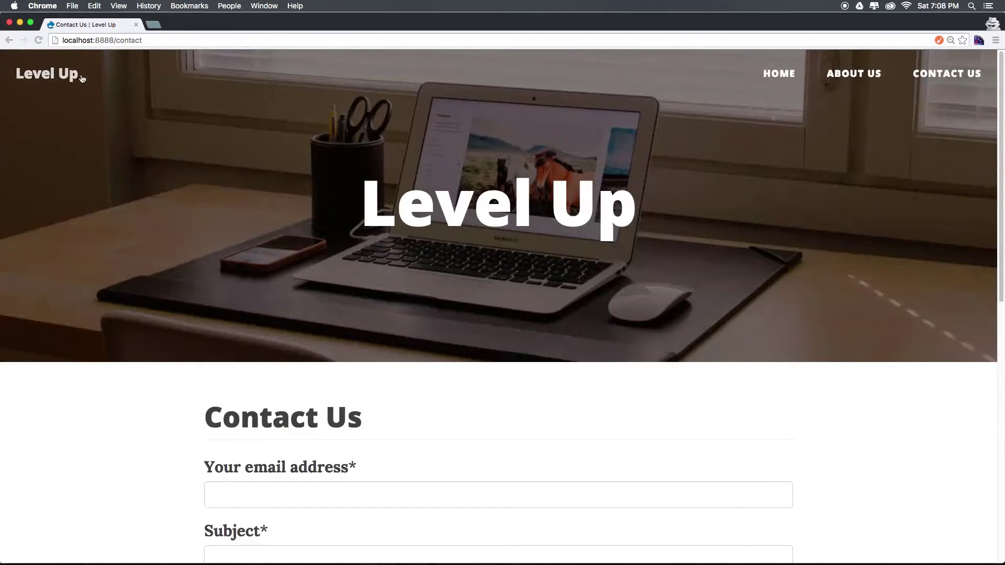
- Browse the site's home page anonymously in the Clean Blog theme
left_click(69, 78)
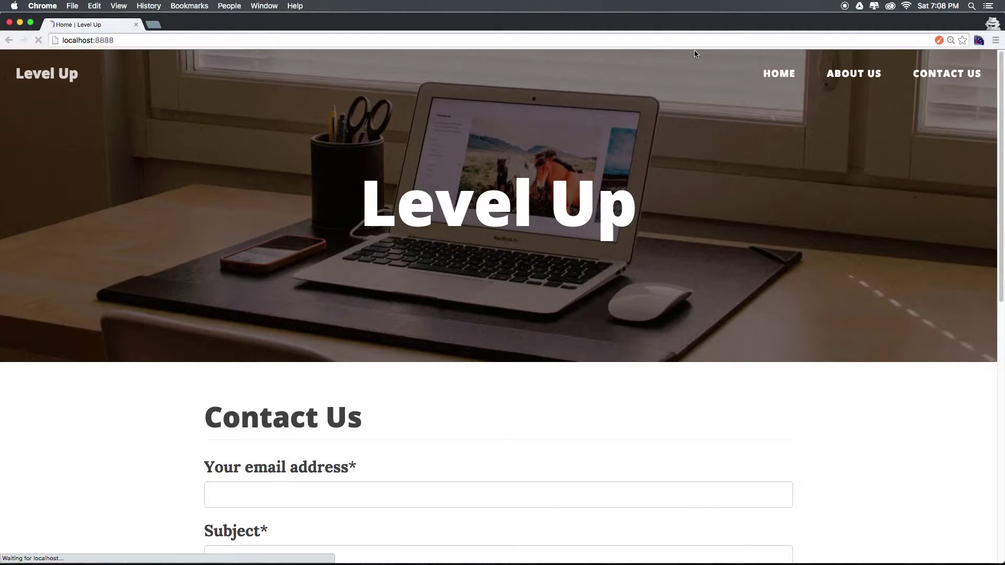
scroll(344, 254, "down", 3)
scroll(344, 255, "down", 3)
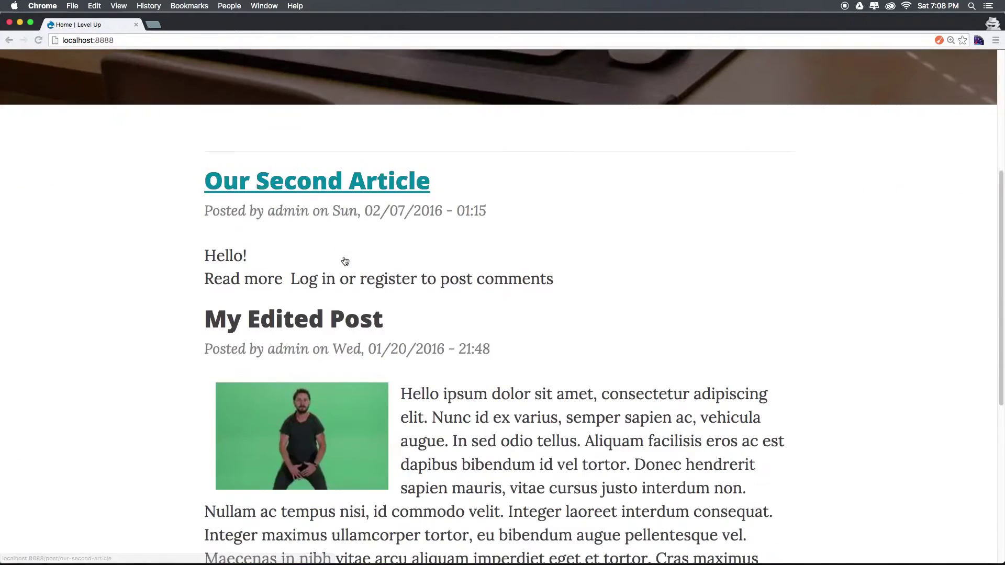
scroll(371, 343, "down", 7)
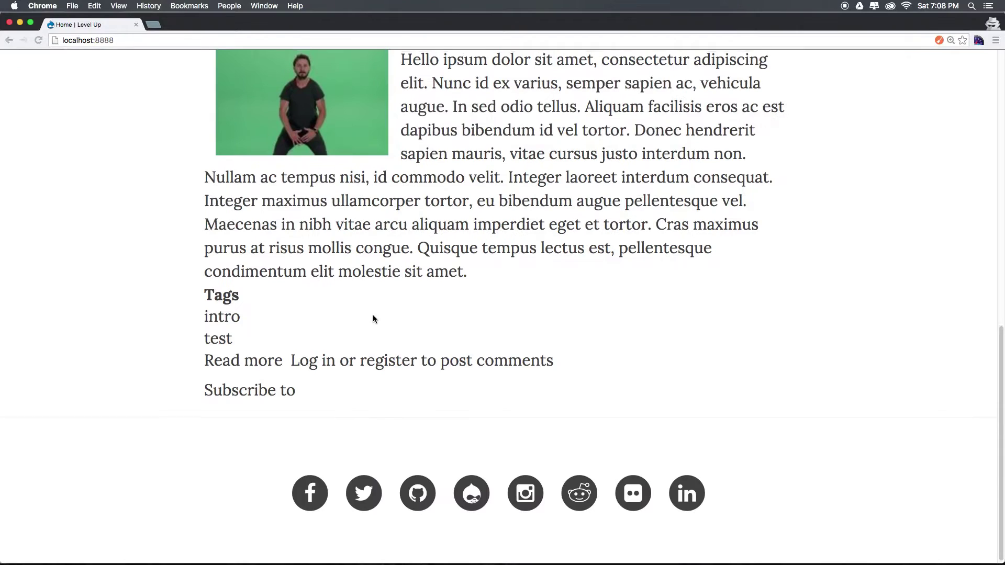
scroll(373, 315, "up", 4)
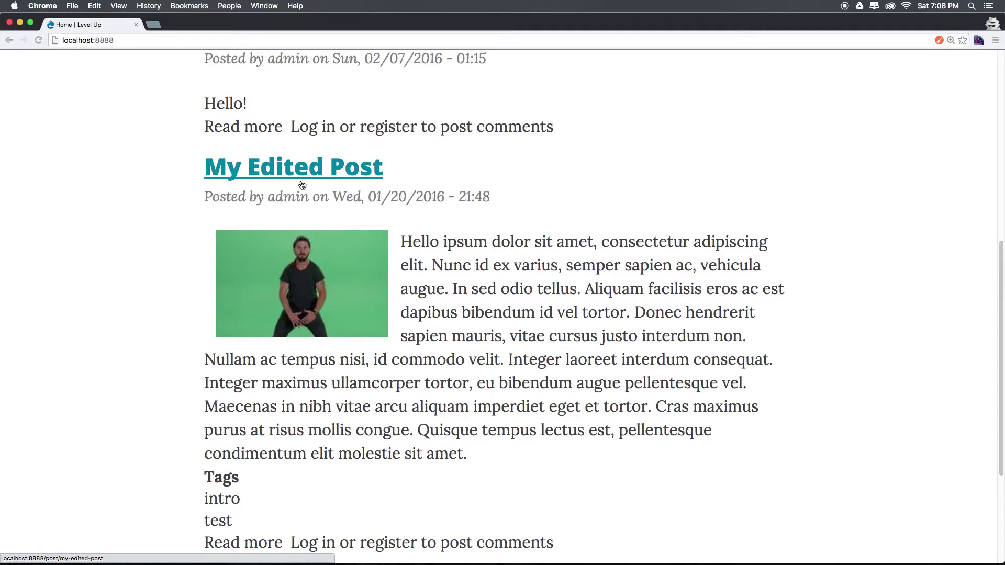
scroll(262, 288, "down", 3)
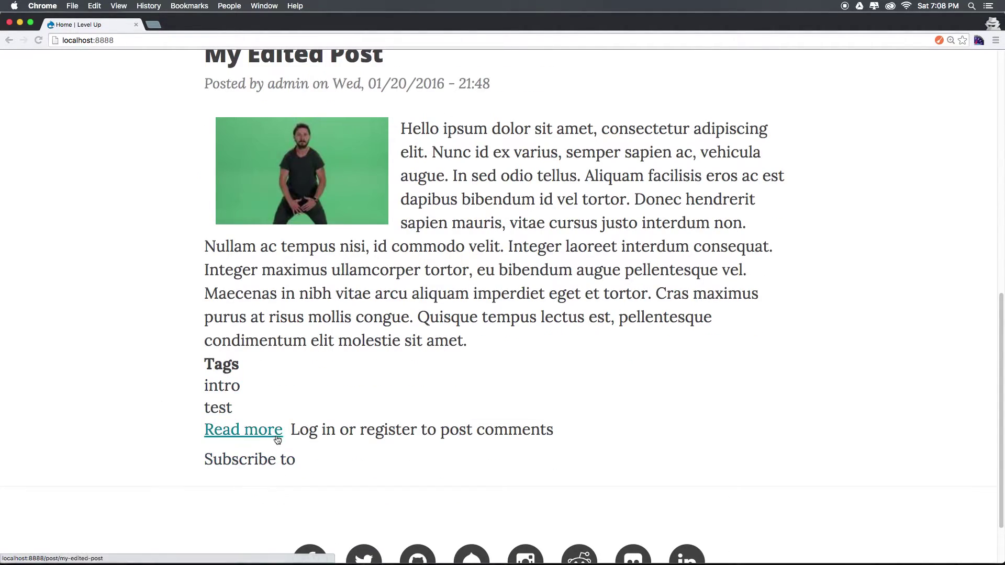
scroll(379, 436, "down", 2)
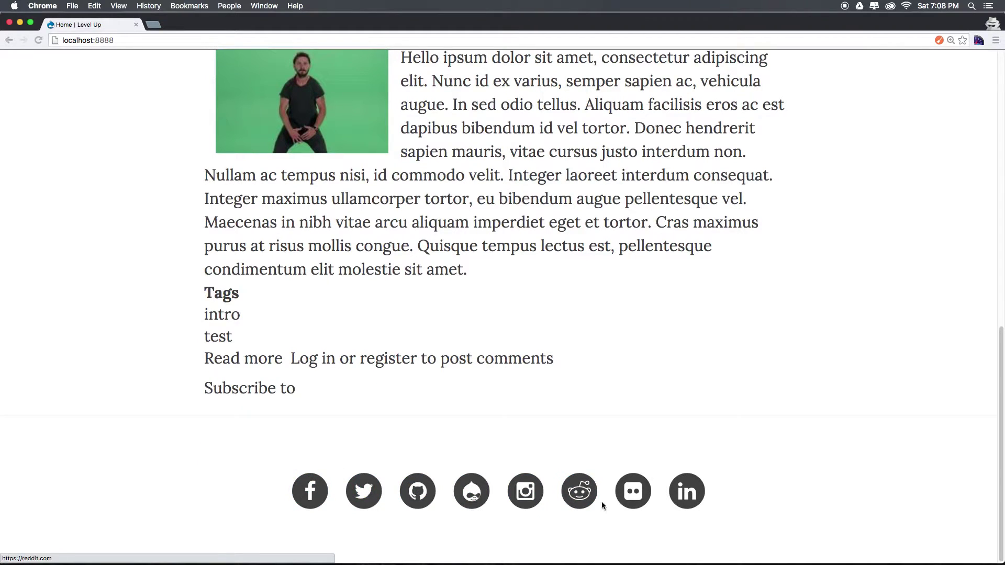
scroll(617, 470, "up", 20)
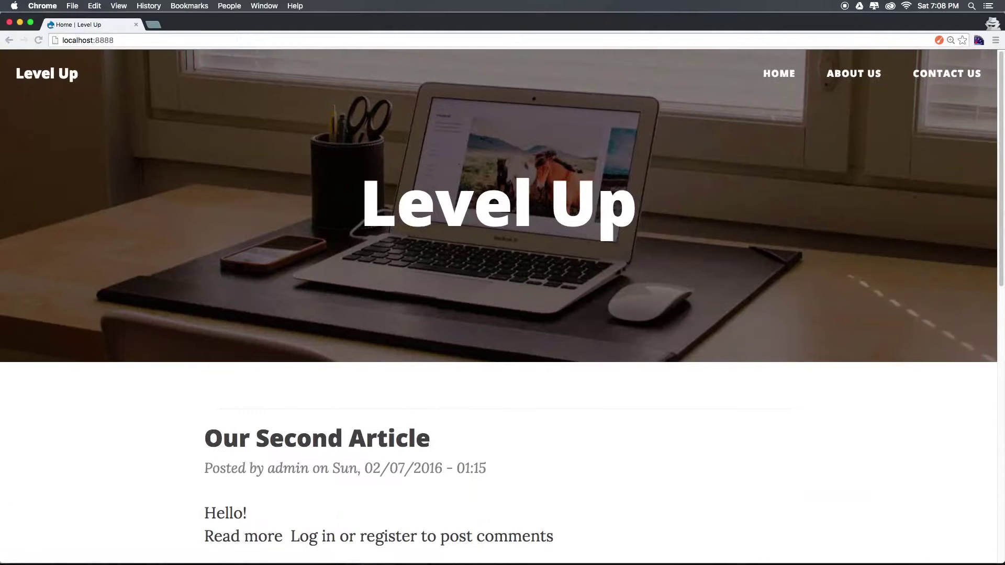
- View the About Us page, then close the private window
left_click(860, 78)
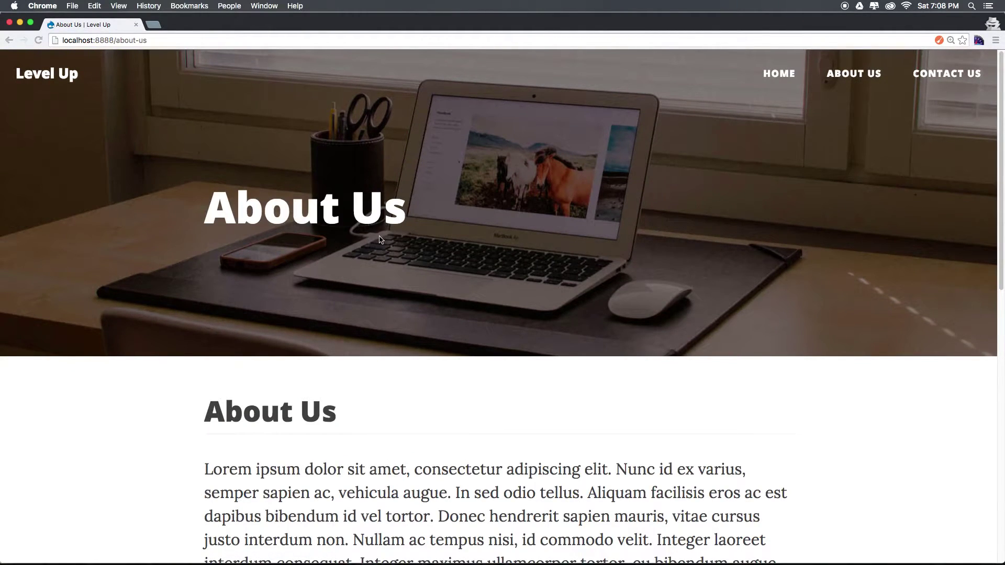
scroll(332, 262, "down", 4)
left_click_drag(332, 263, 372, 386)
scroll(418, 386, "down", 7)
scroll(420, 375, "up", 10)
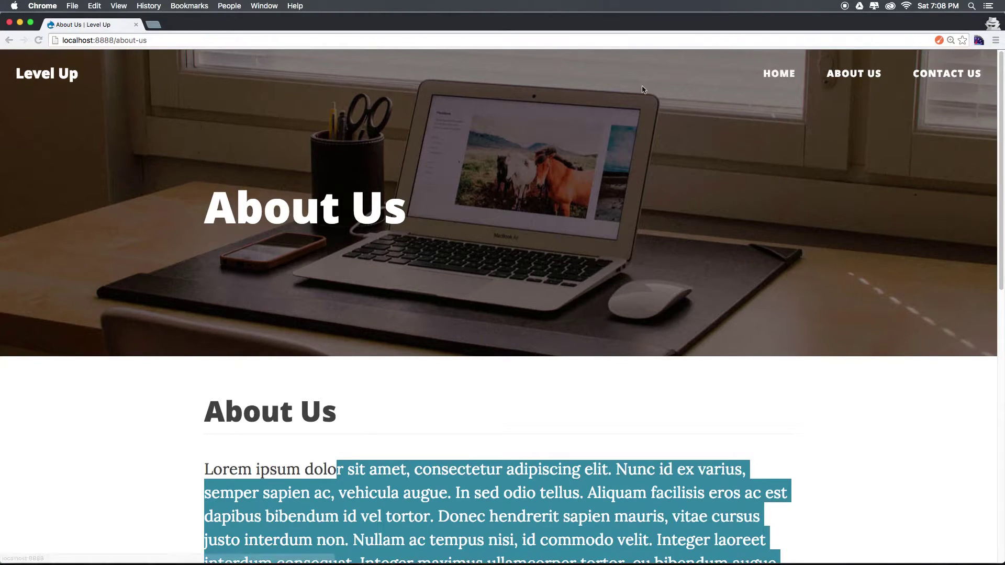
left_click(388, 446)
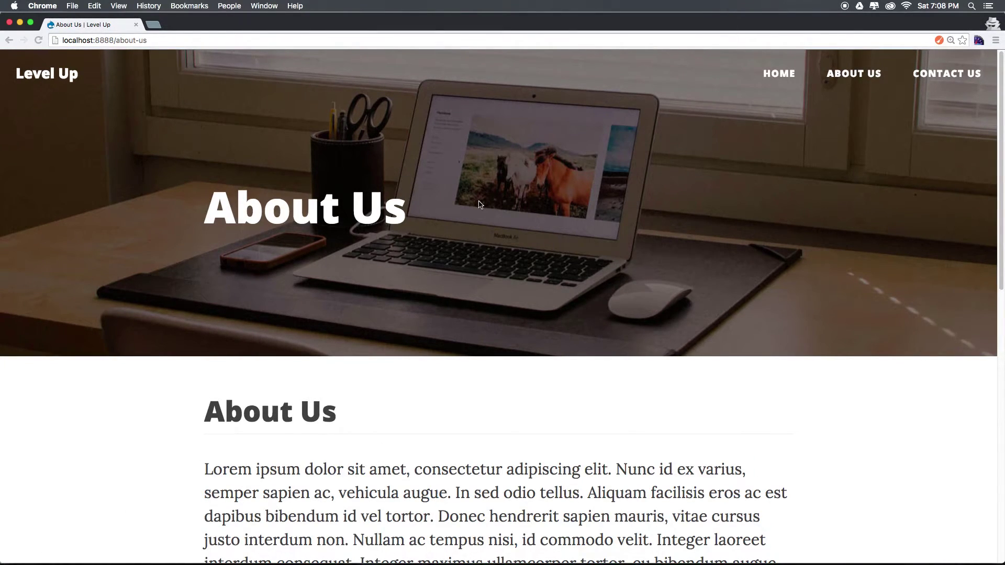
key("super+w")
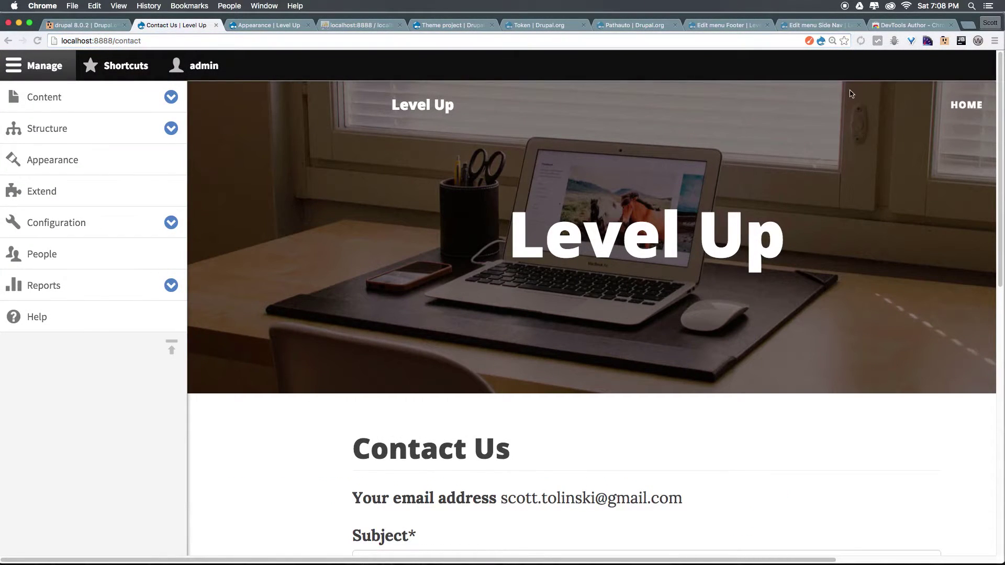
- Open Bootstrap Clean Blog's settings and review Buttons, keeping default button size Normal
left_click(112, 164)
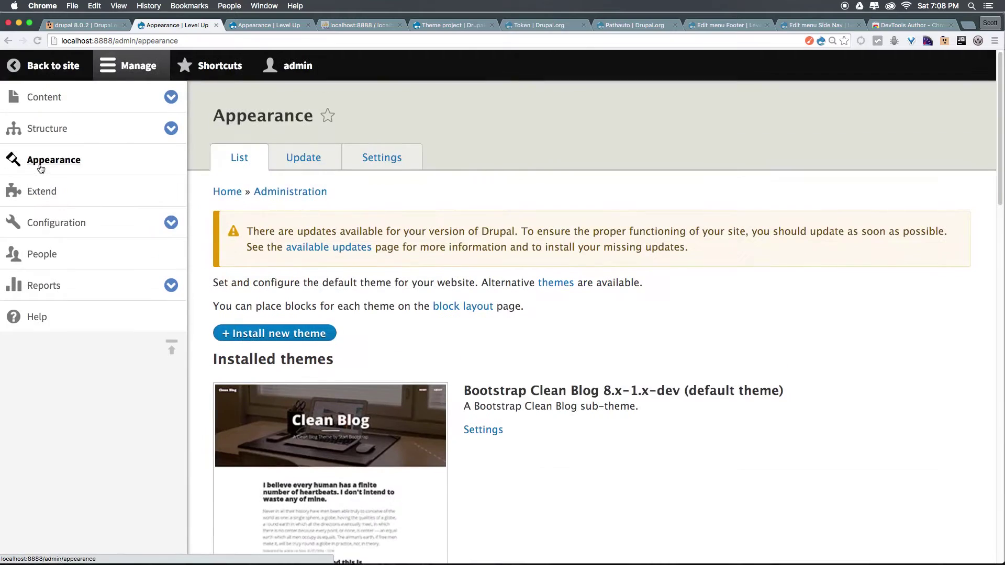
scroll(492, 312, "down", 5)
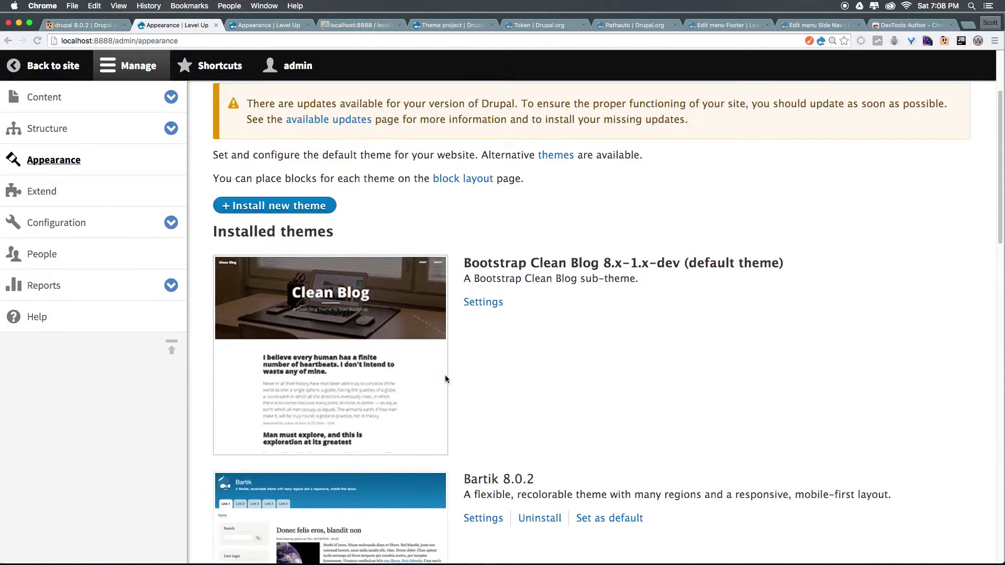
left_click(489, 303)
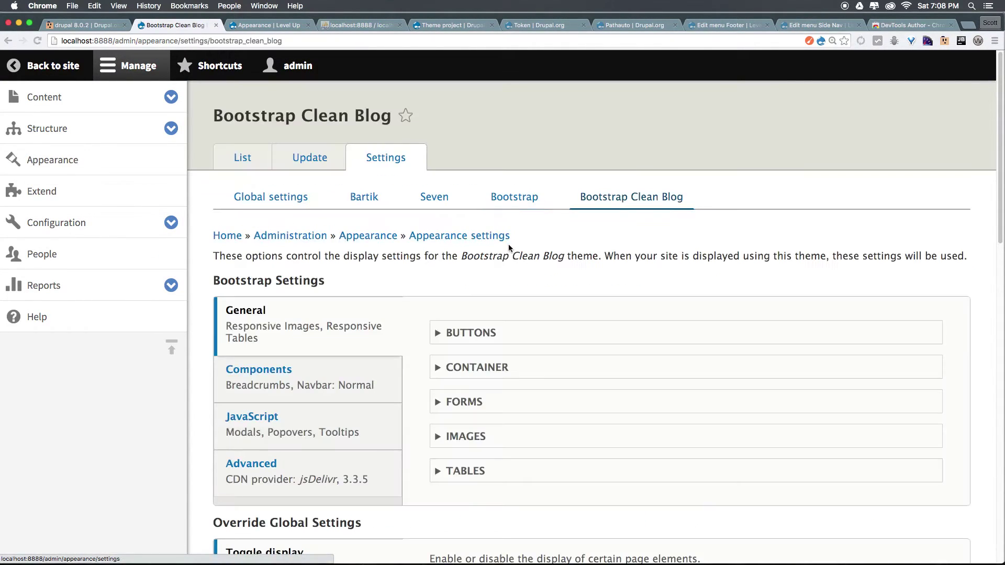
scroll(492, 282, "down", 5)
left_click(464, 196)
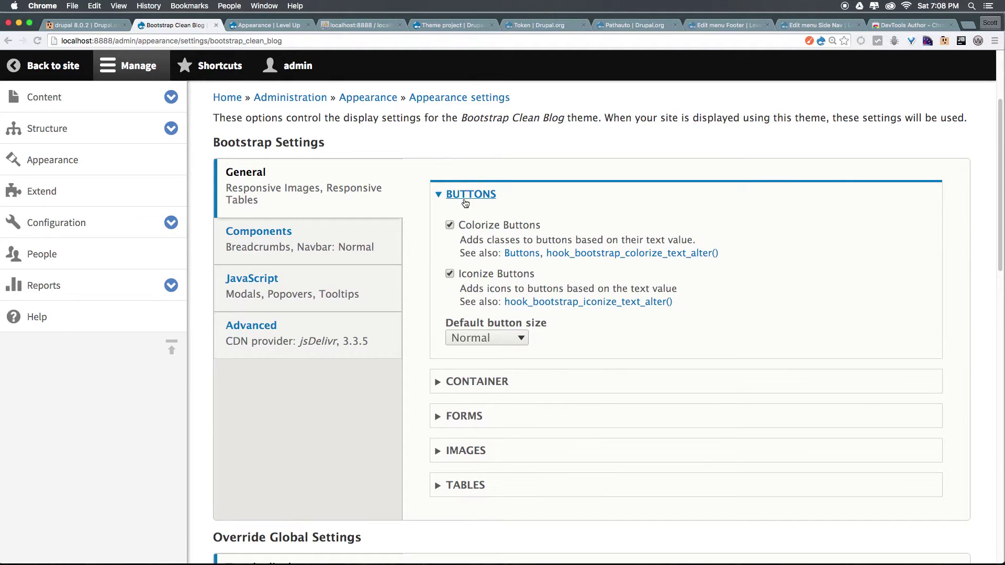
left_click(481, 337)
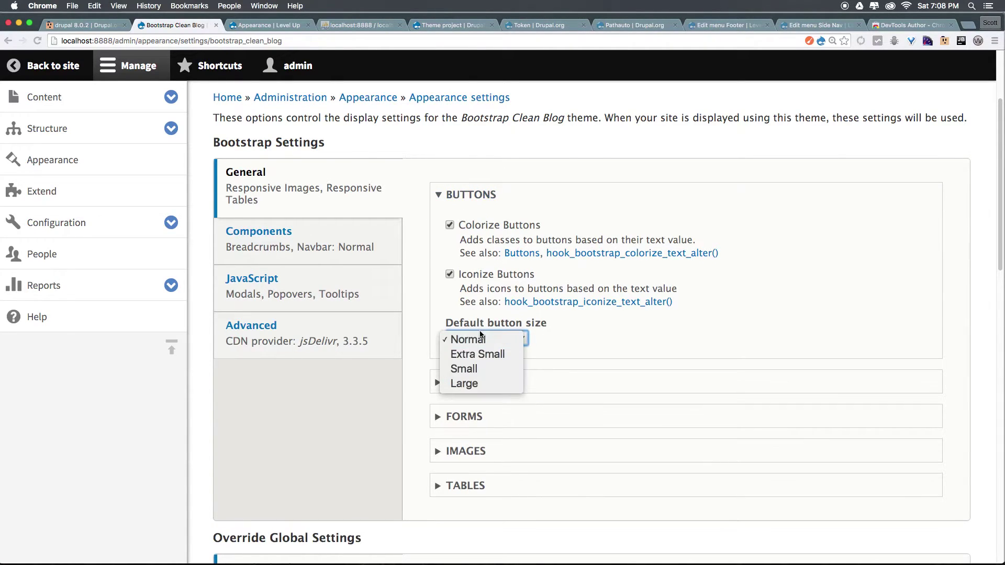
left_click(568, 326)
left_click(477, 195)
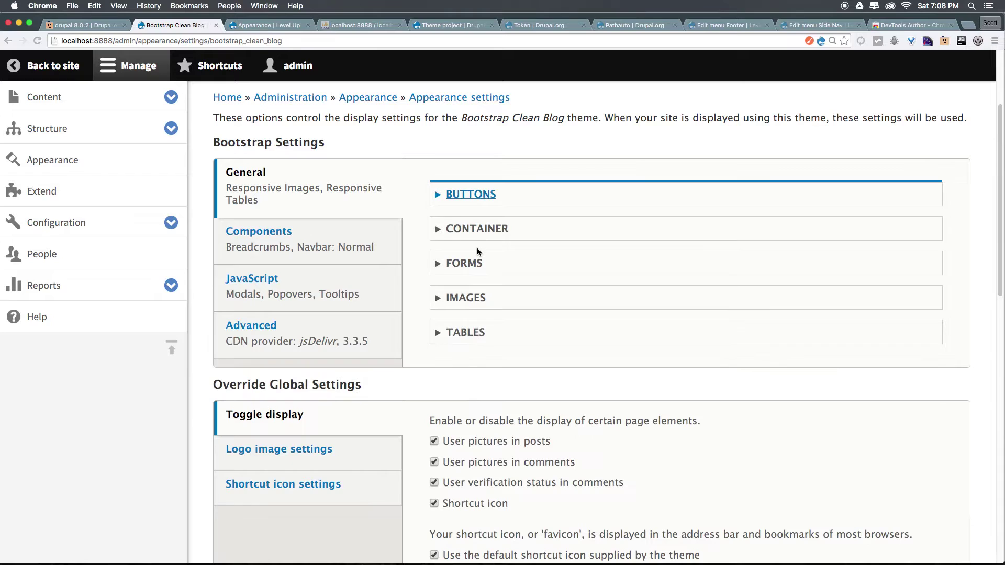
- Expand and collapse the Container and Forms option groups
left_click(478, 229)
left_click(481, 233)
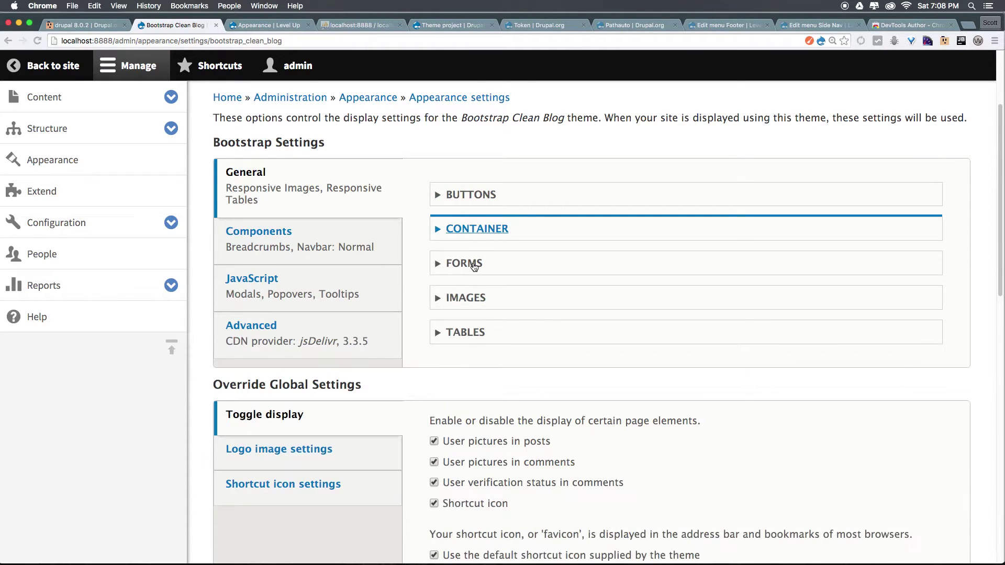
left_click(474, 265)
scroll(474, 265, "down", 4)
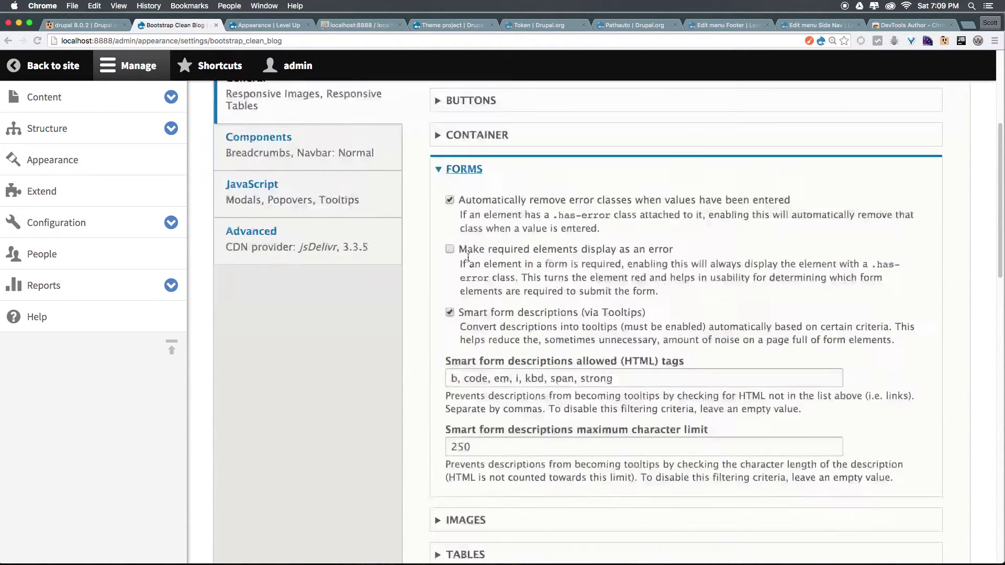
left_click(482, 179)
- Review Images, keeping default image shape None, then Tables, and scroll to Site Header settings
left_click(476, 204)
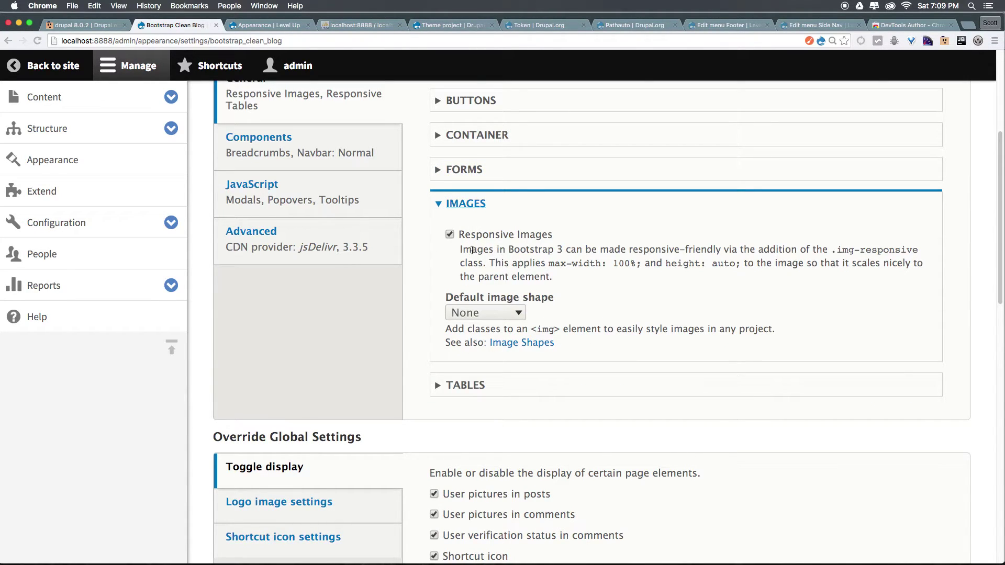
left_click(518, 313)
left_click(464, 313)
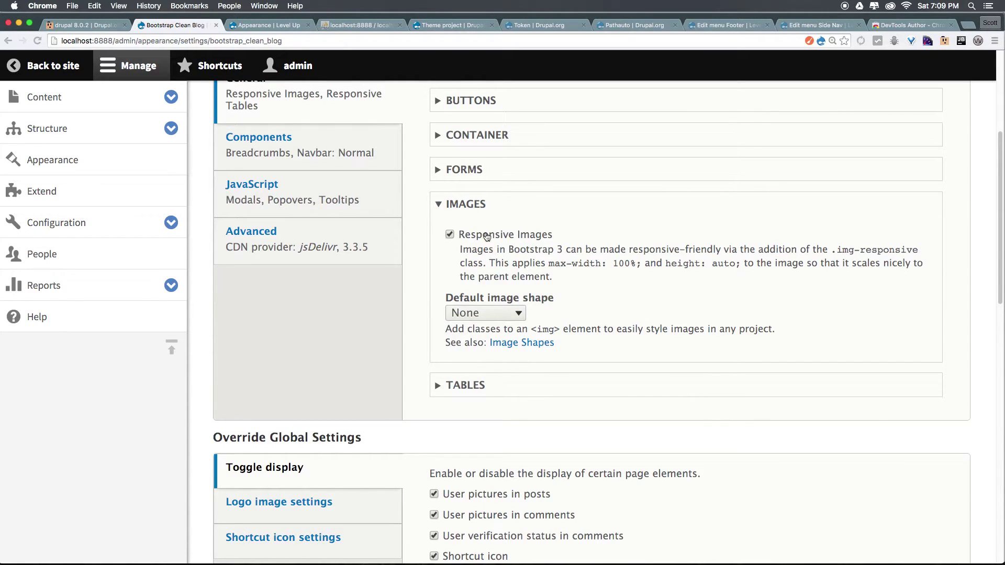
left_click(460, 207)
left_click(441, 238)
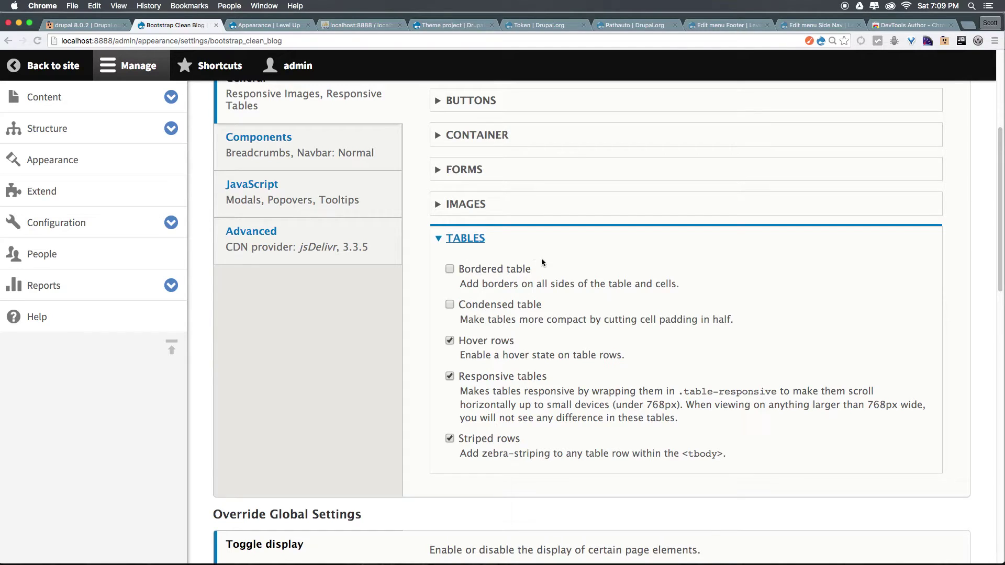
left_click(461, 244)
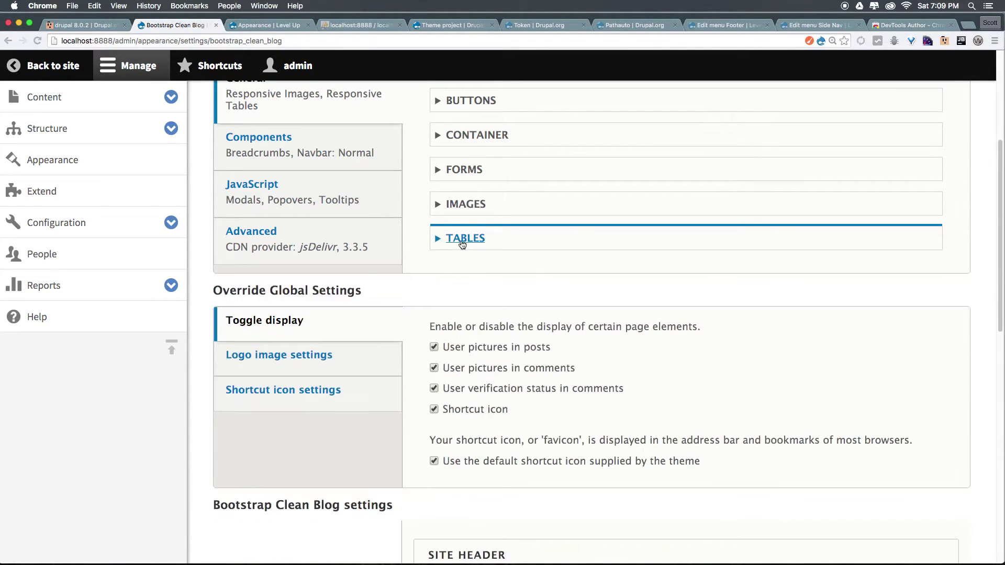
scroll(488, 258, "down", 5)
- Set the Site Header's header image to the Image field and save the configuration
scroll(488, 261, "down", 5)
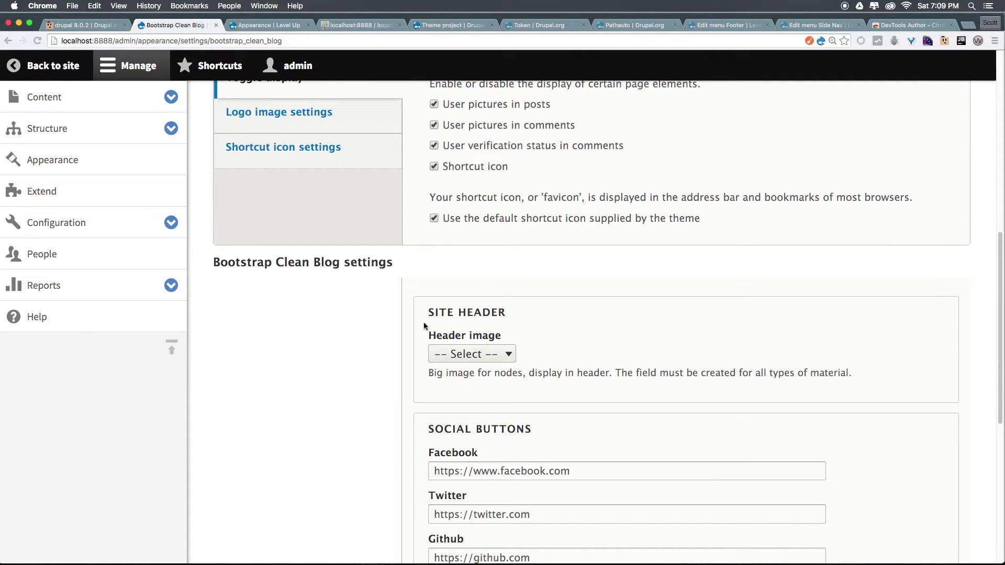
scroll(424, 325, "down", 1)
scroll(423, 322, "down", 5)
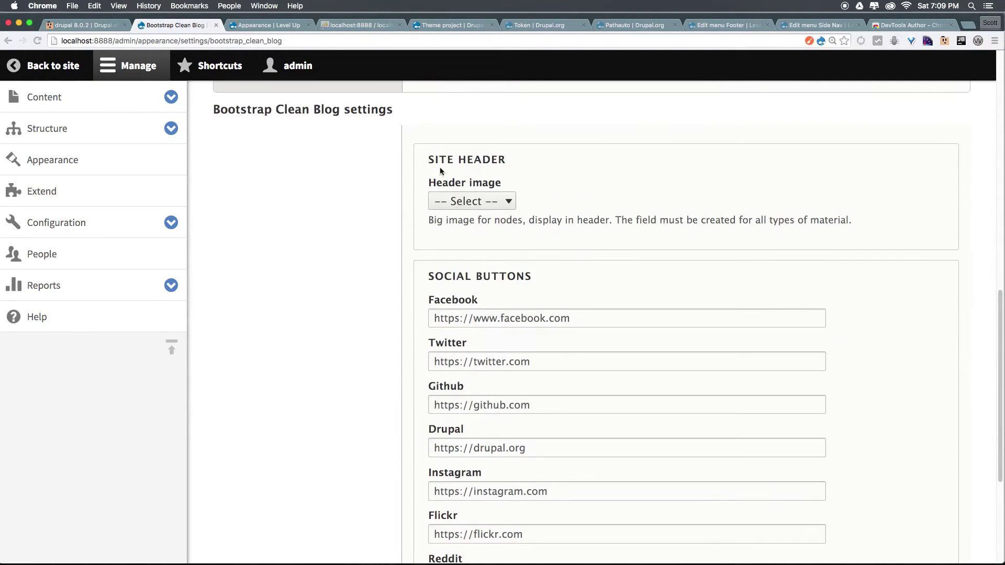
scroll(675, 311, "up", 4)
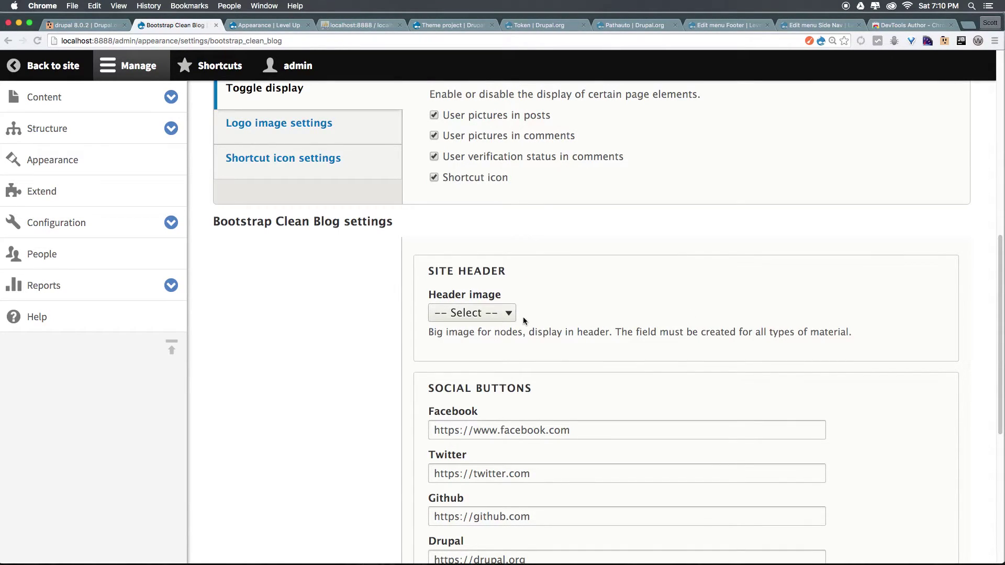
left_click(429, 309)
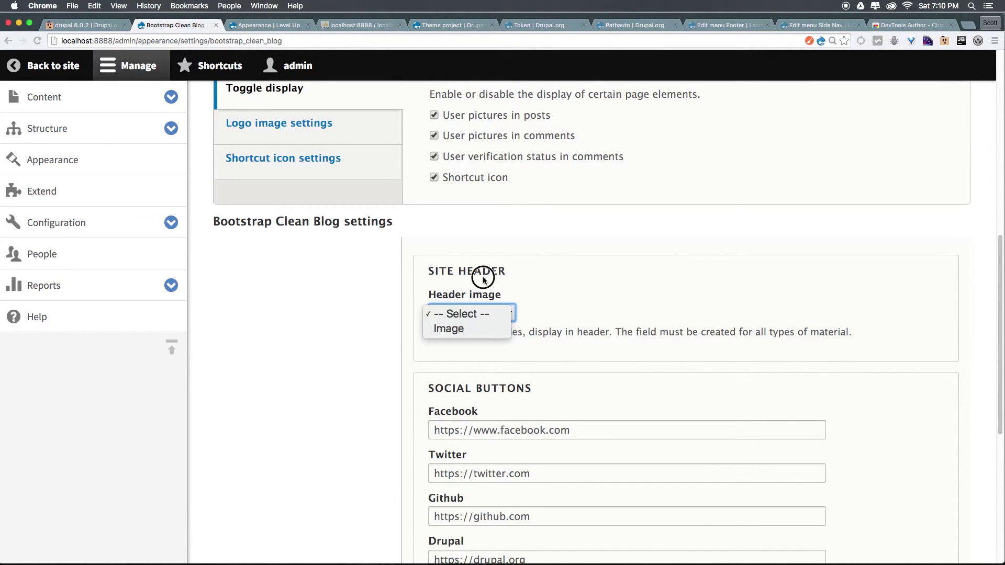
left_click(466, 313)
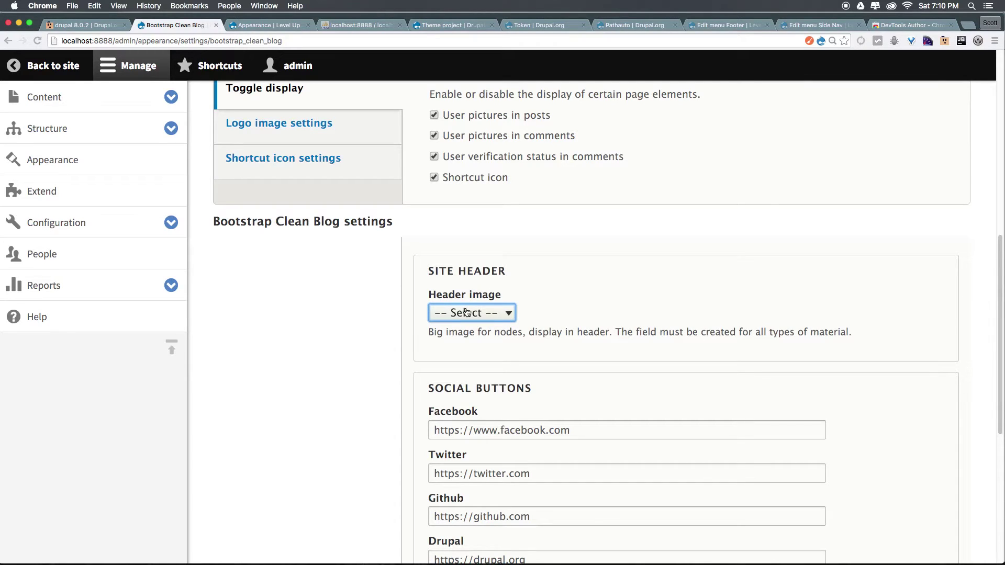
left_click(466, 312)
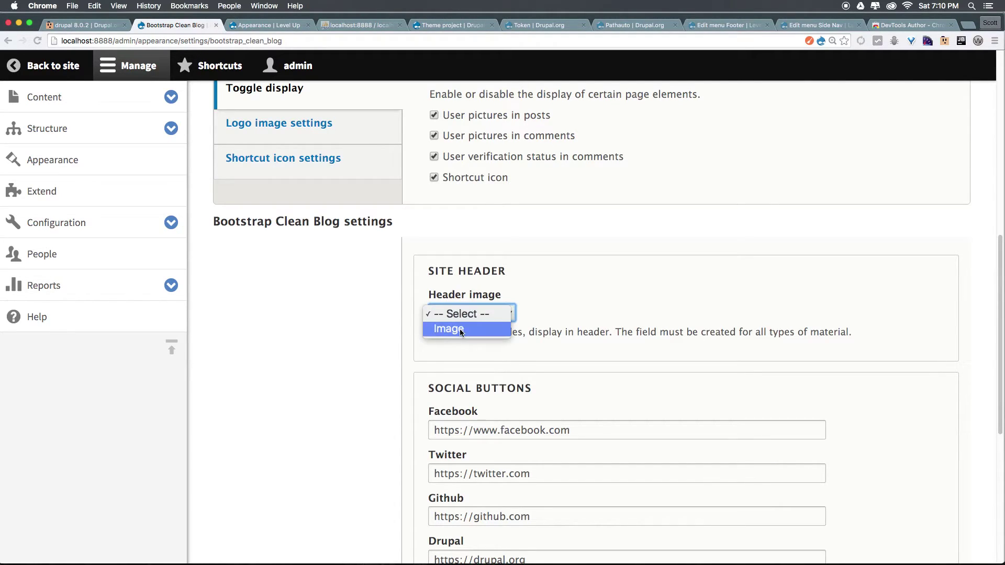
left_click(459, 328)
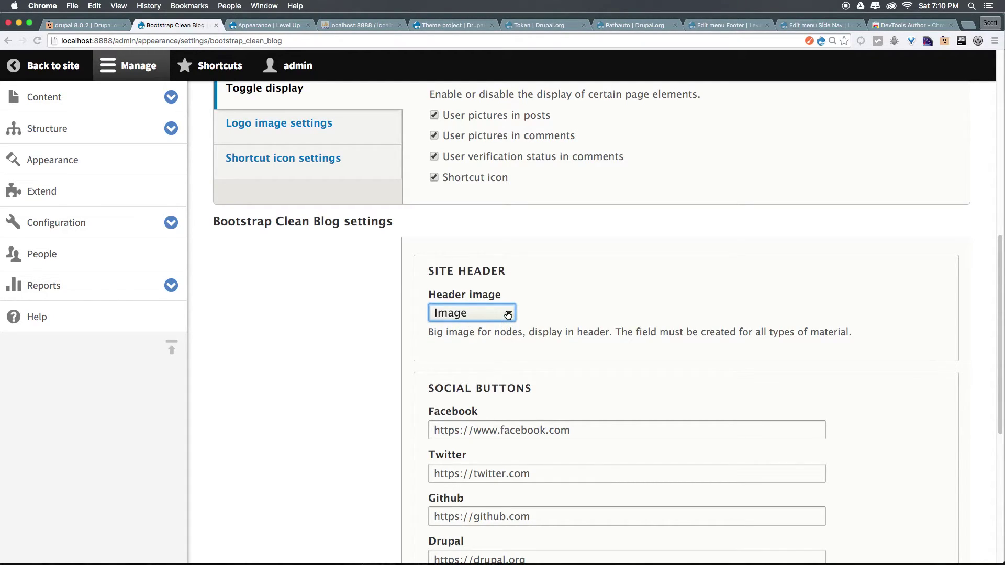
scroll(506, 320, "down", 6)
left_click(278, 481)
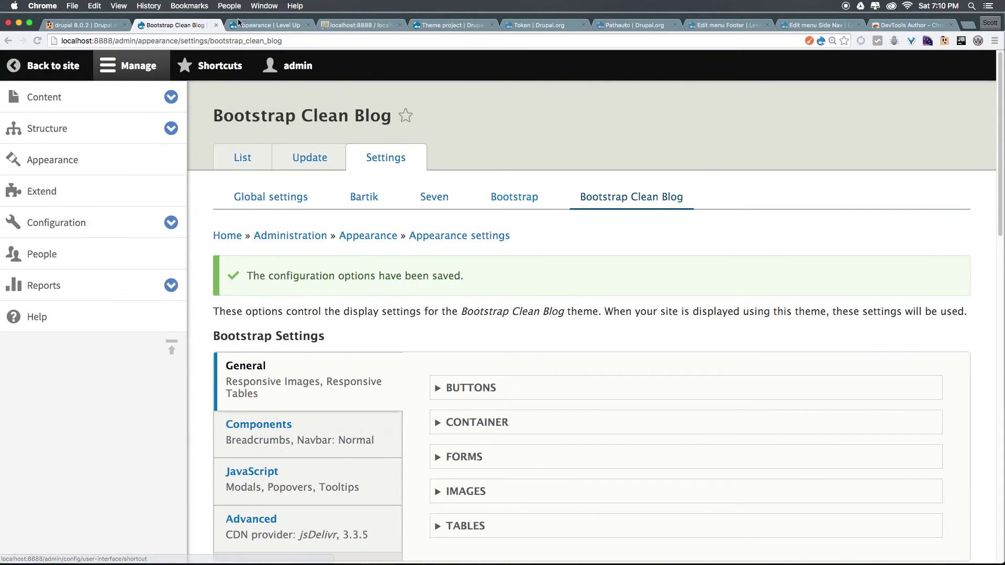
- Return from the theme settings to the live Level Up site
left_click(261, 26)
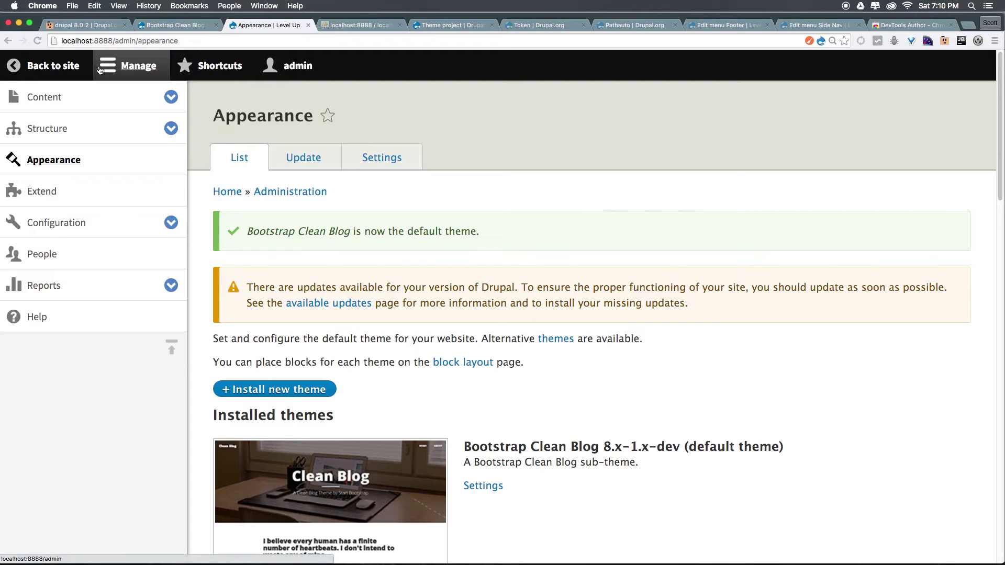
left_click(183, 26)
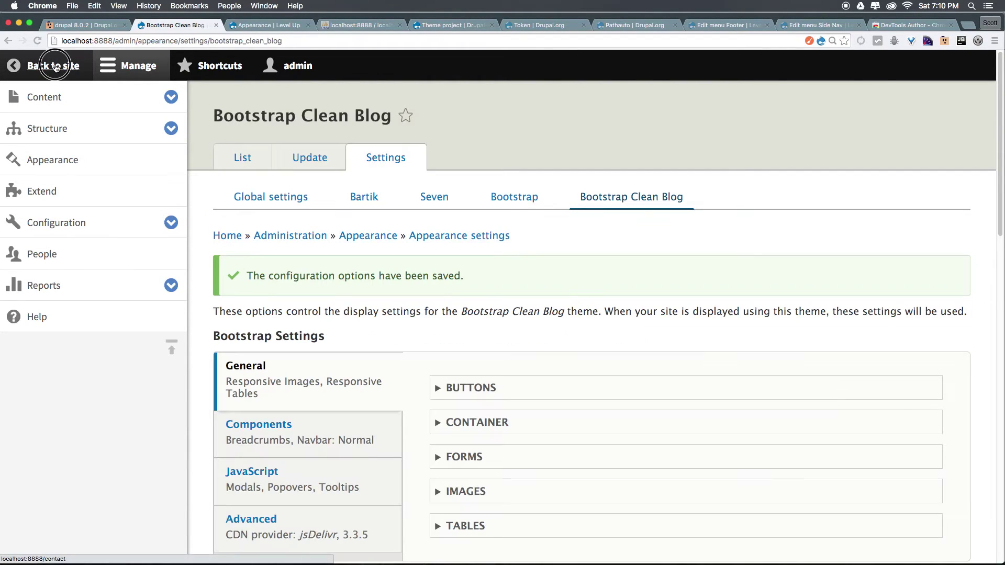
left_click(55, 66)
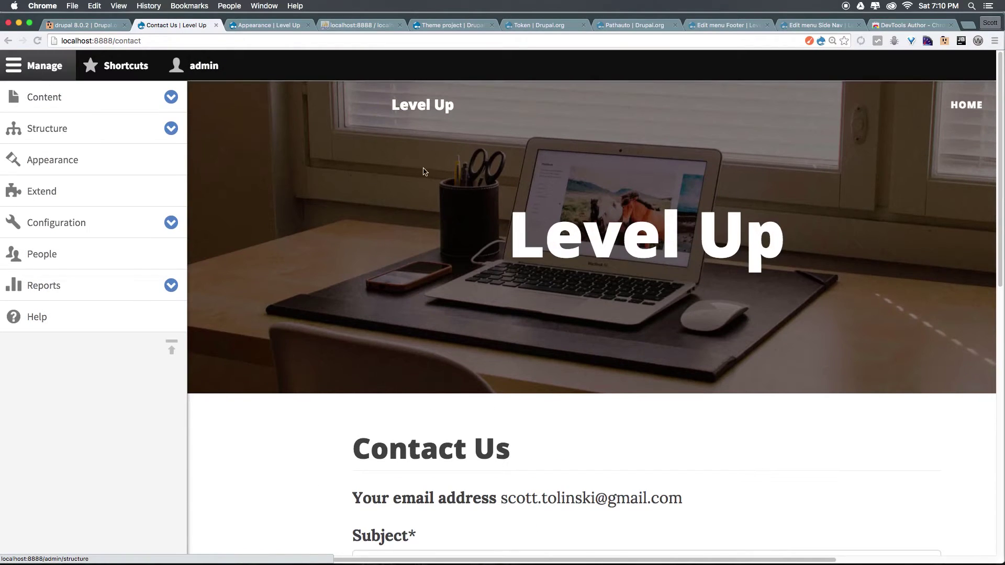
scroll(476, 223, "down", 3)
scroll(476, 223, "up", 5)
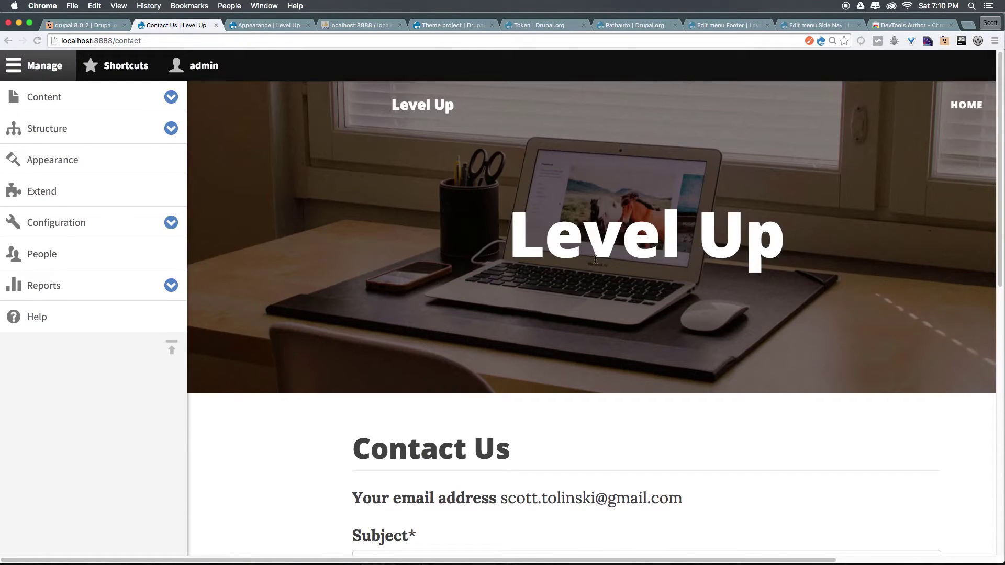
left_click_drag(609, 227, 815, 225)
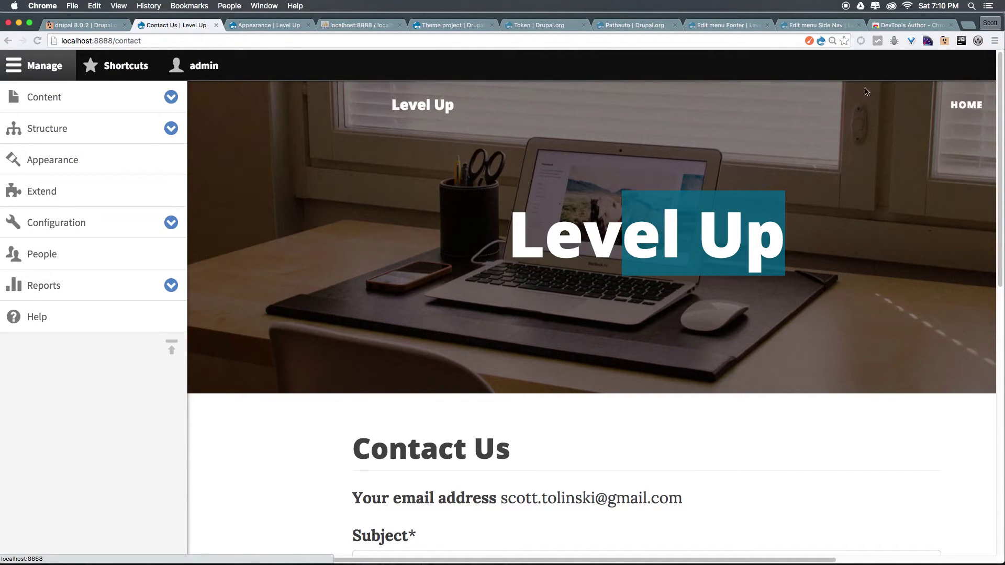
- Go to the Level Up home page and look over the post listing
left_click(956, 106)
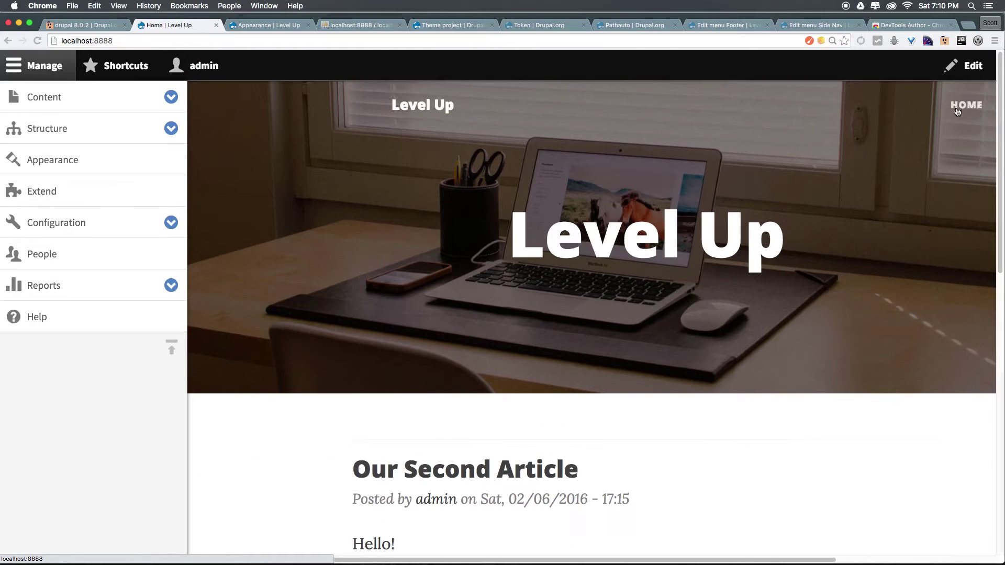
scroll(326, 363, "down", 3)
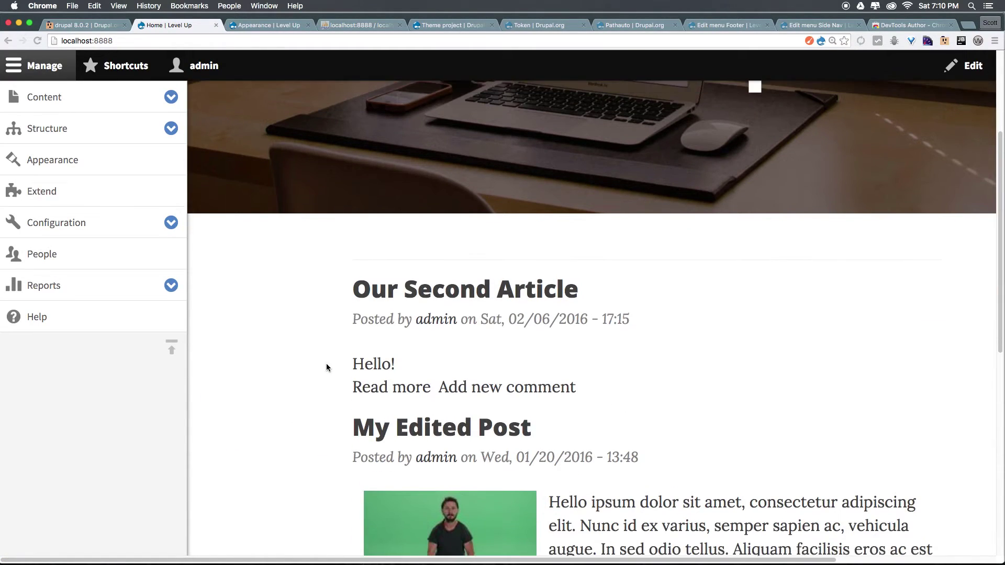
scroll(326, 364, "up", 5)
scroll(325, 369, "down", 15)
scroll(325, 369, "up", 4)
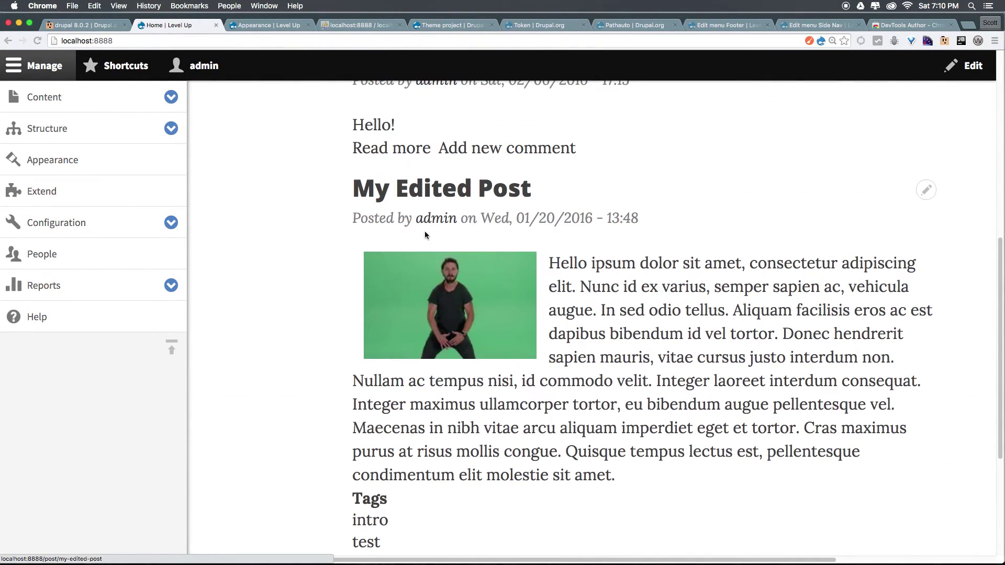
- Open My Edited Post to see its own image as header, then return home
left_click(461, 194)
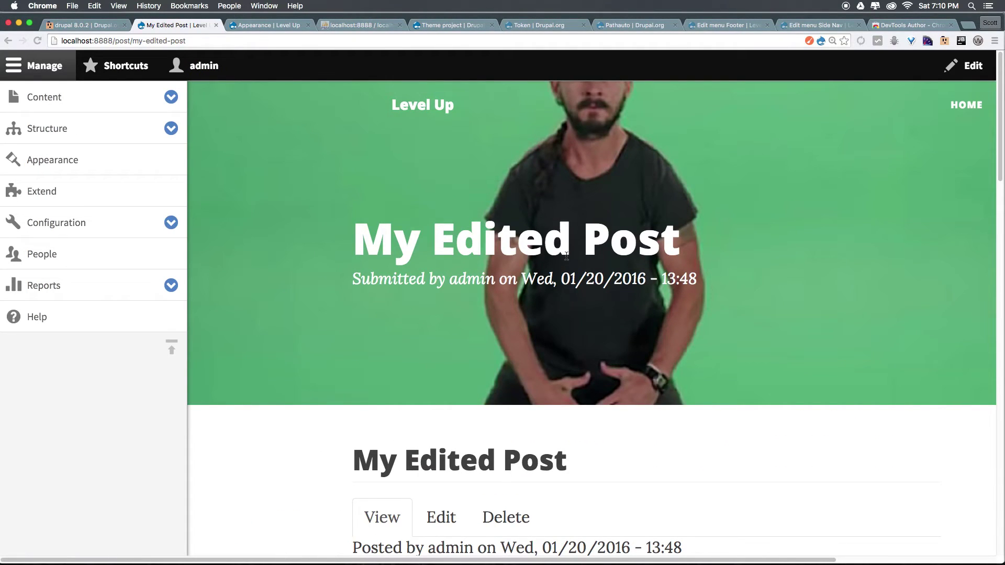
scroll(754, 259, "down", 4)
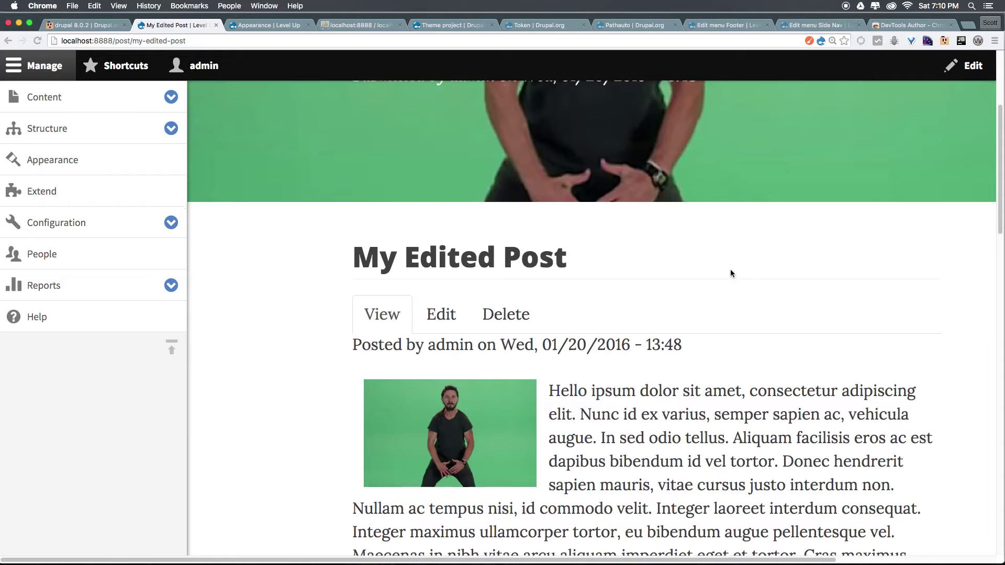
scroll(729, 273, "up", 4)
scroll(527, 317, "down", 4)
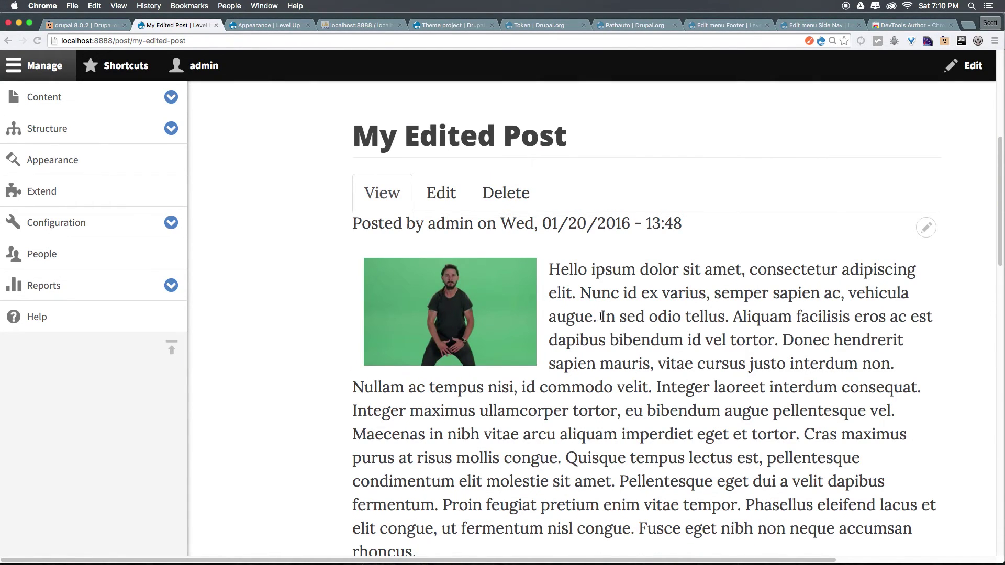
scroll(546, 314, "up", 4)
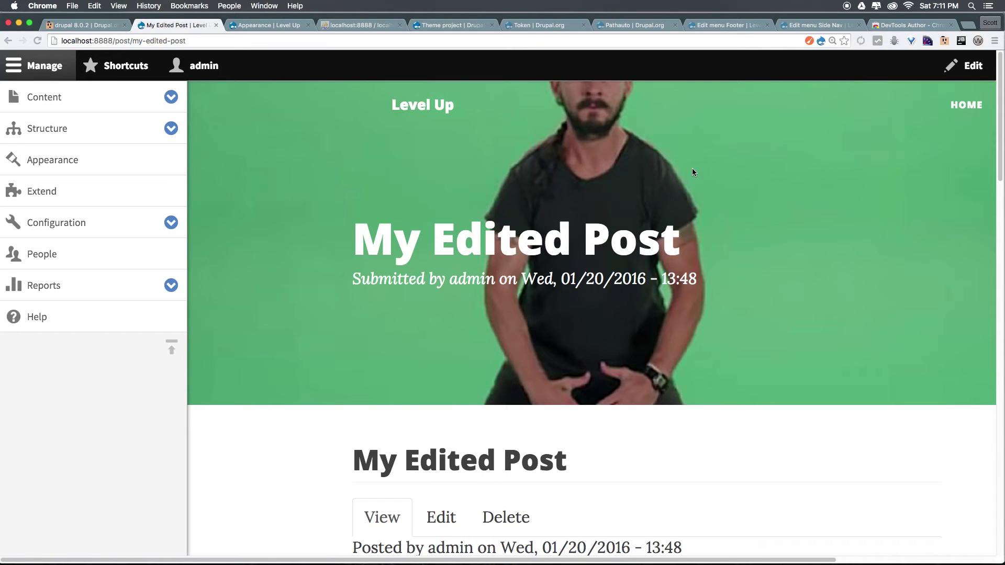
left_click(387, 111)
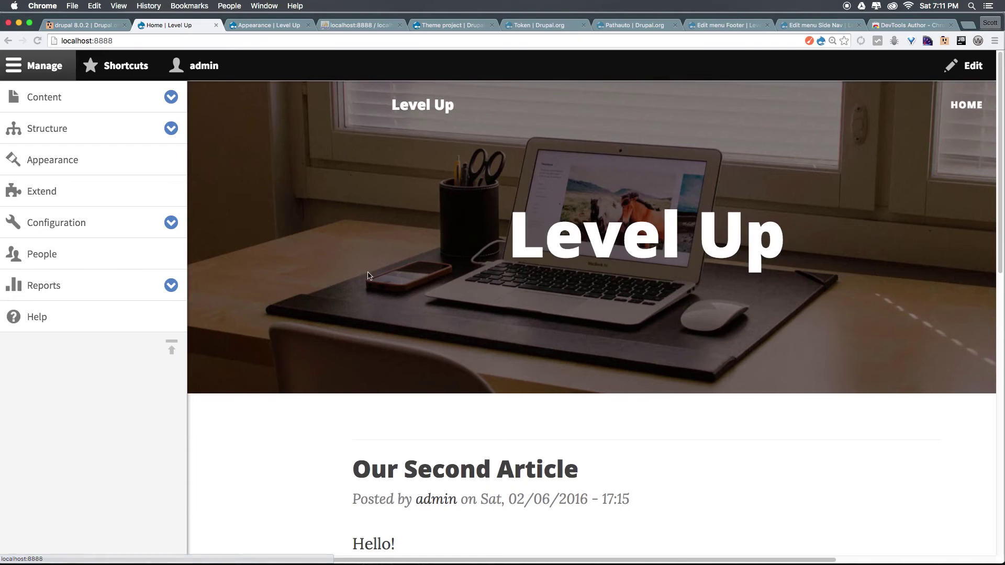